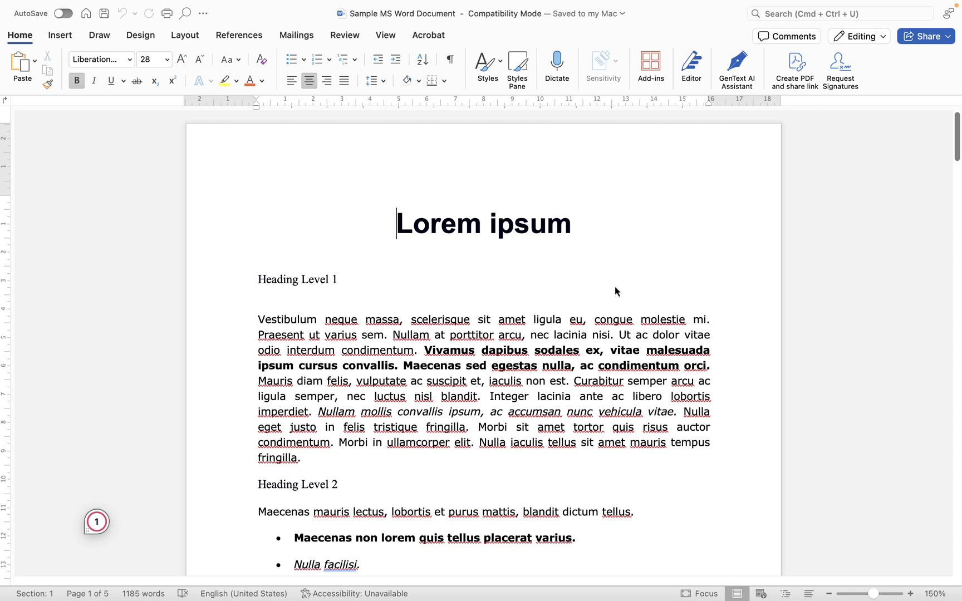
pyautogui.scroll(-5, 616, 294)
pyautogui.scroll(-5, 615, 294)
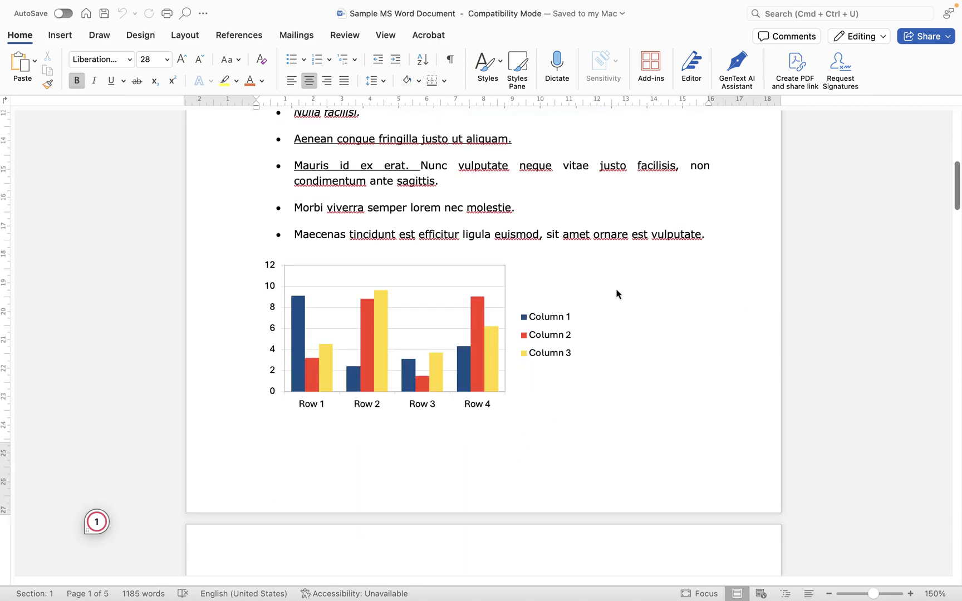
pyautogui.scroll(-3, 616, 293)
pyautogui.scroll(-3, 387, 245)
pyautogui.scroll(-6, 396, 248)
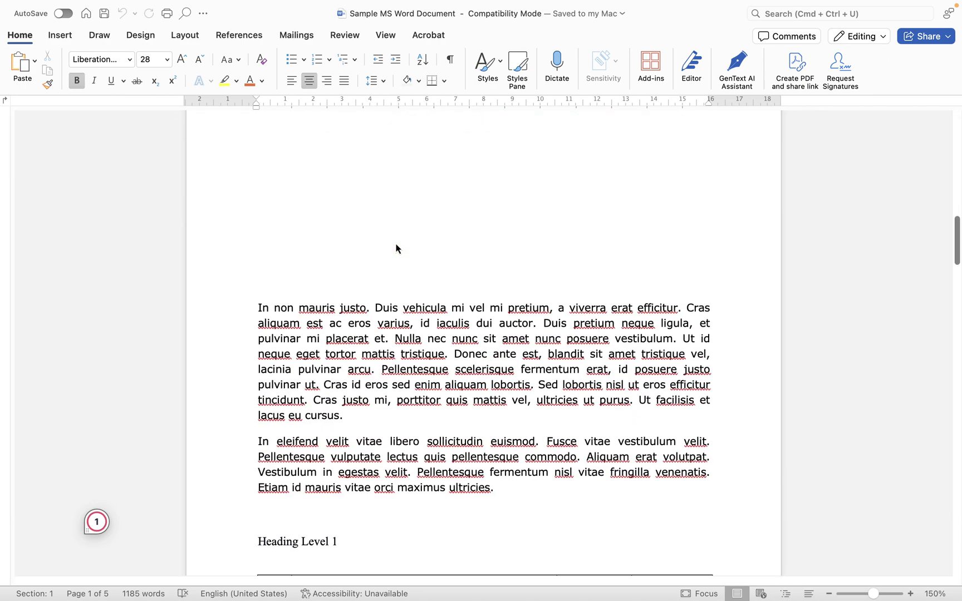
pyautogui.scroll(-5, 395, 247)
pyautogui.scroll(-4, 396, 248)
pyautogui.scroll(-8, 397, 248)
pyautogui.scroll(-7, 396, 248)
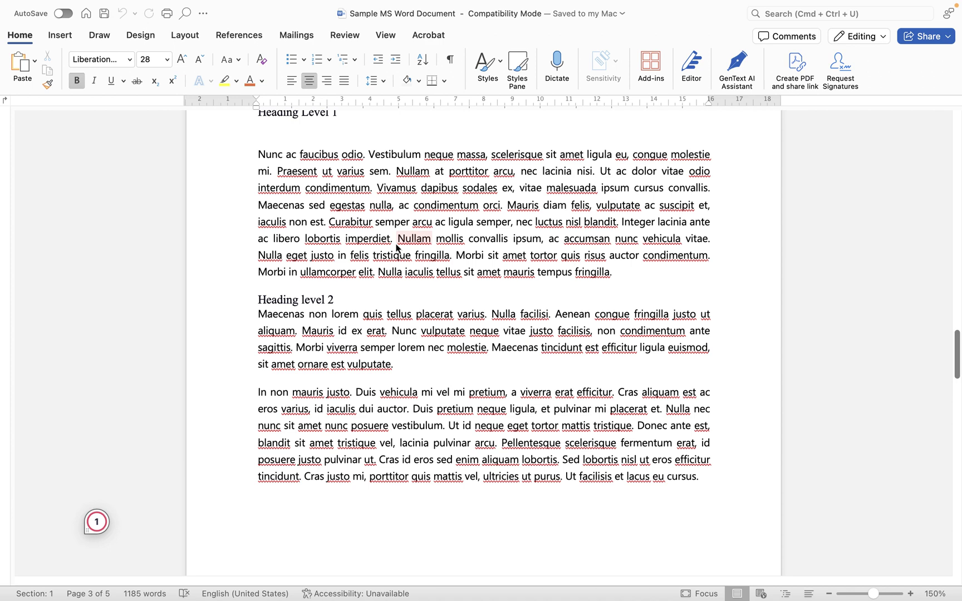
pyautogui.scroll(2, 376, 229)
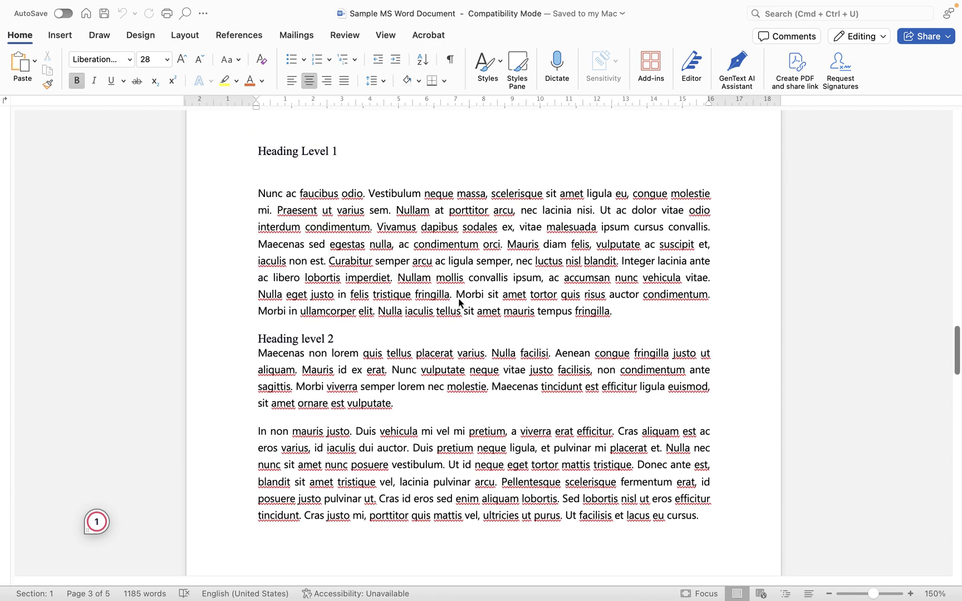
# Step: Insert footnote 1 after "fringilla." from References and zoom the page in to 190%
pyautogui.click(450, 294)
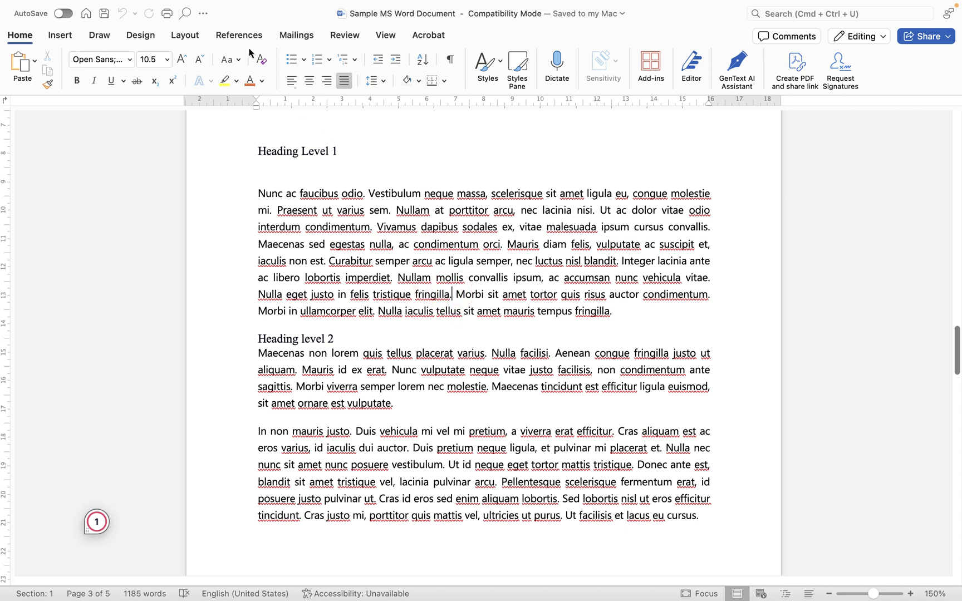
pyautogui.click(239, 35)
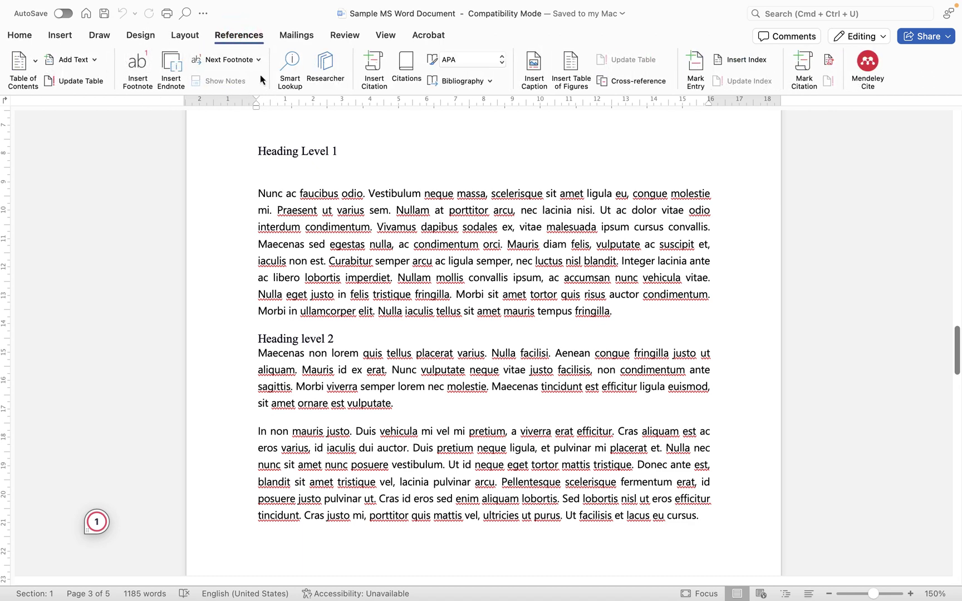
pyautogui.click(145, 65)
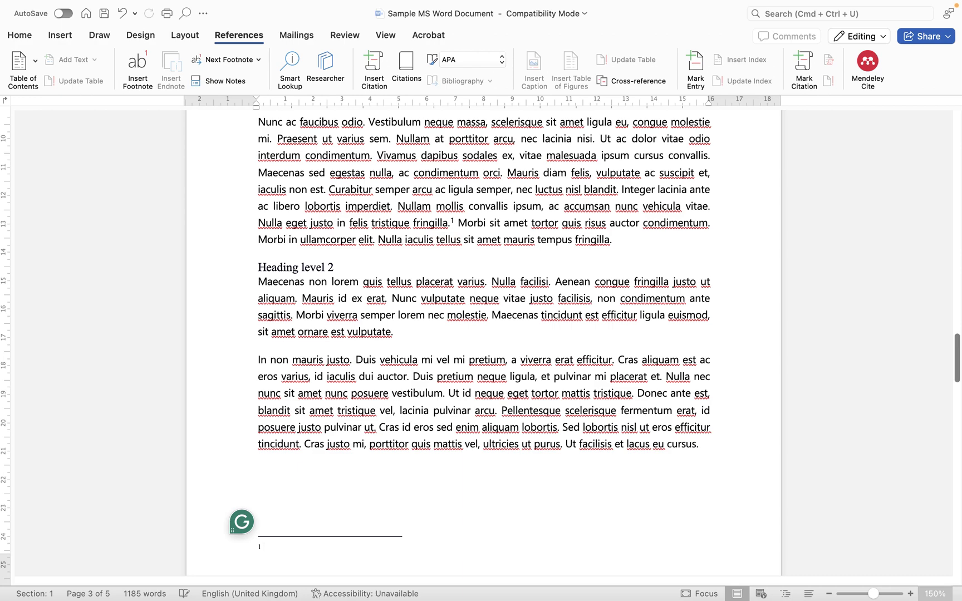
pyautogui.click(910, 594)
pyautogui.click(910, 594)
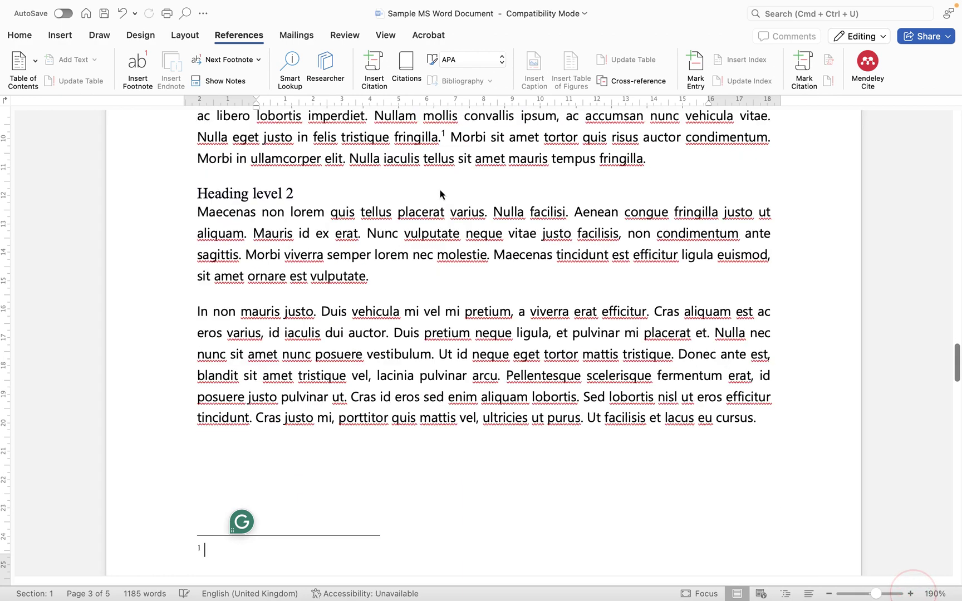
pyautogui.scroll(-2, 438, 330)
pyautogui.scroll(-2, 437, 405)
pyautogui.scroll(-5, 439, 405)
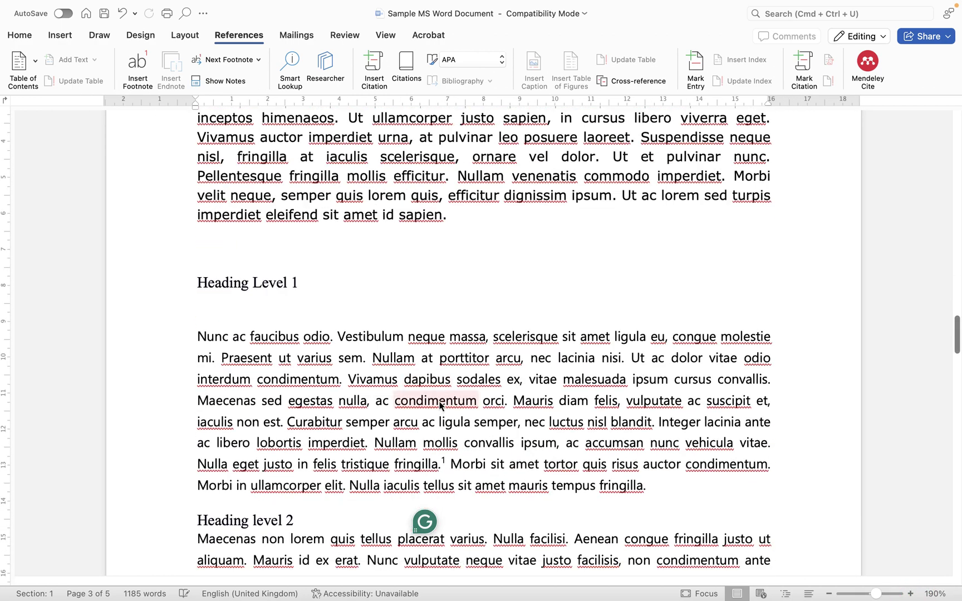
pyautogui.scroll(-1, 439, 406)
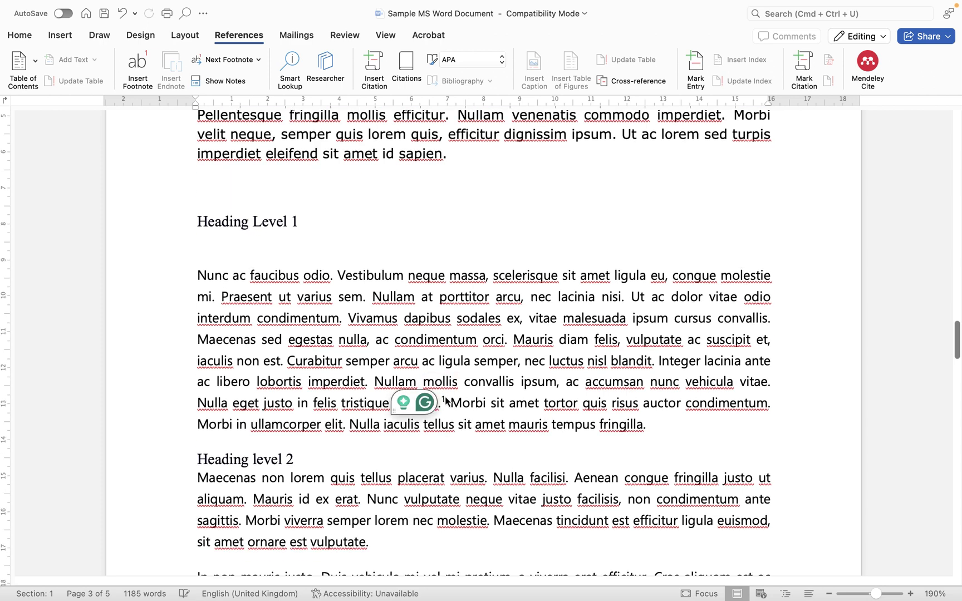
pyautogui.scroll(-1, 488, 401)
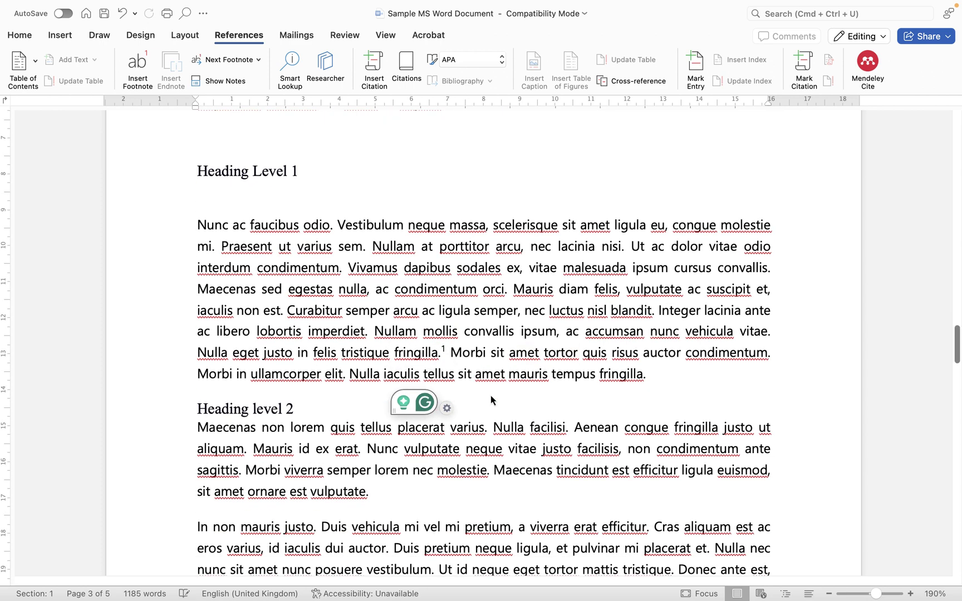
pyautogui.scroll(-1, 466, 374)
pyautogui.scroll(-1, 465, 375)
pyautogui.scroll(-2, 467, 371)
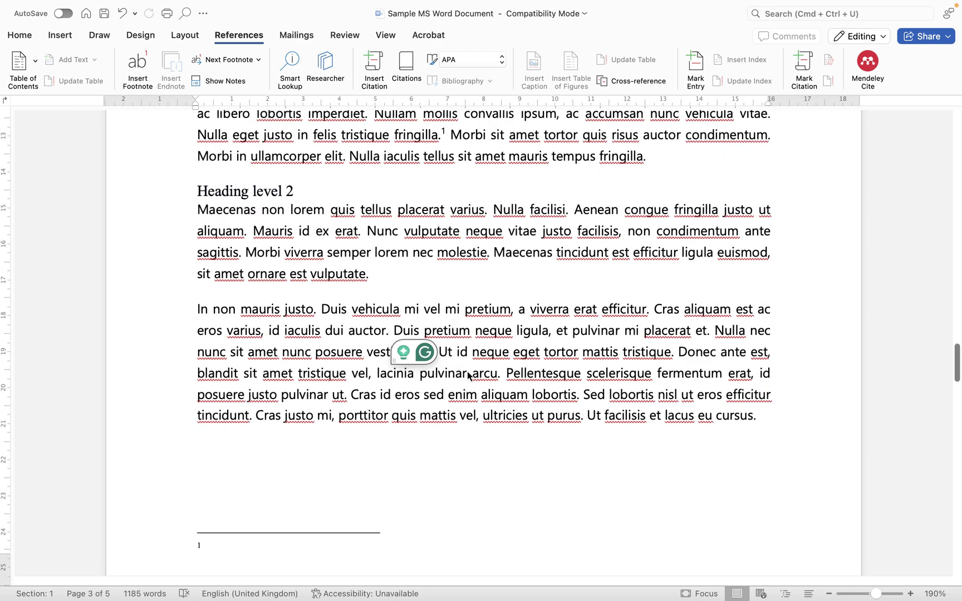
pyautogui.scroll(-1, 466, 372)
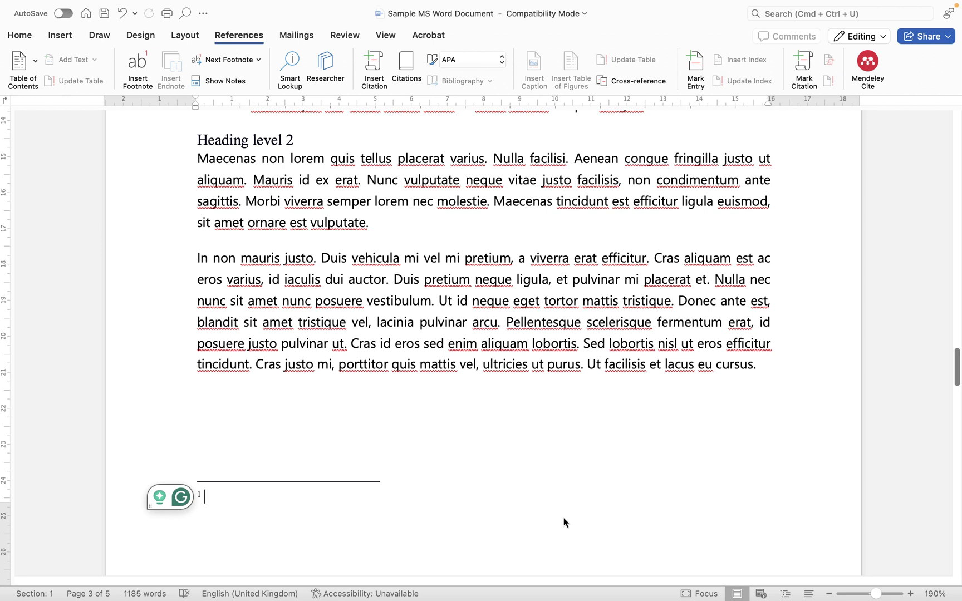
pyautogui.write('dsajdnasjdnasjdnsadjasndsnddsadsad')
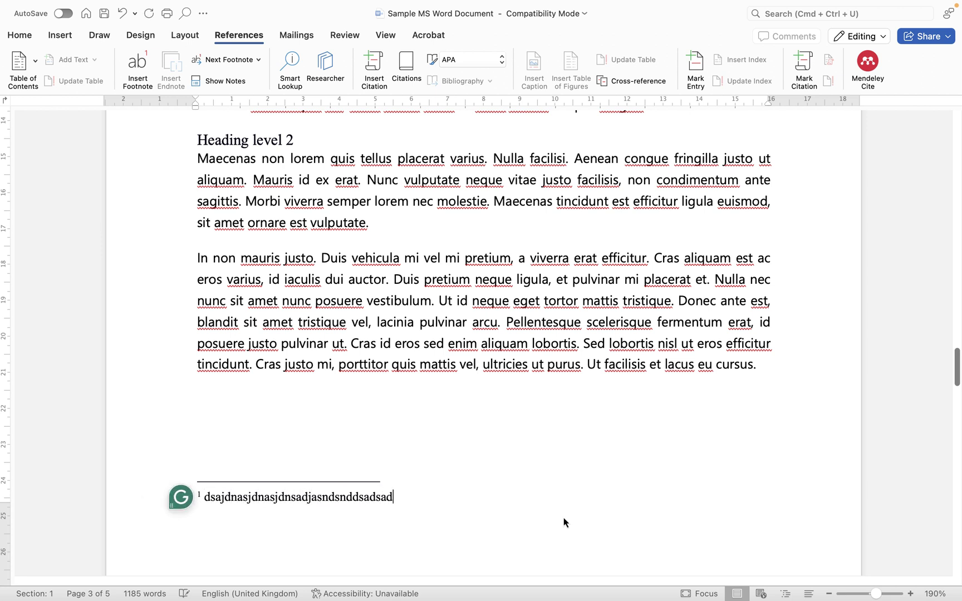
pyautogui.write('asdn')
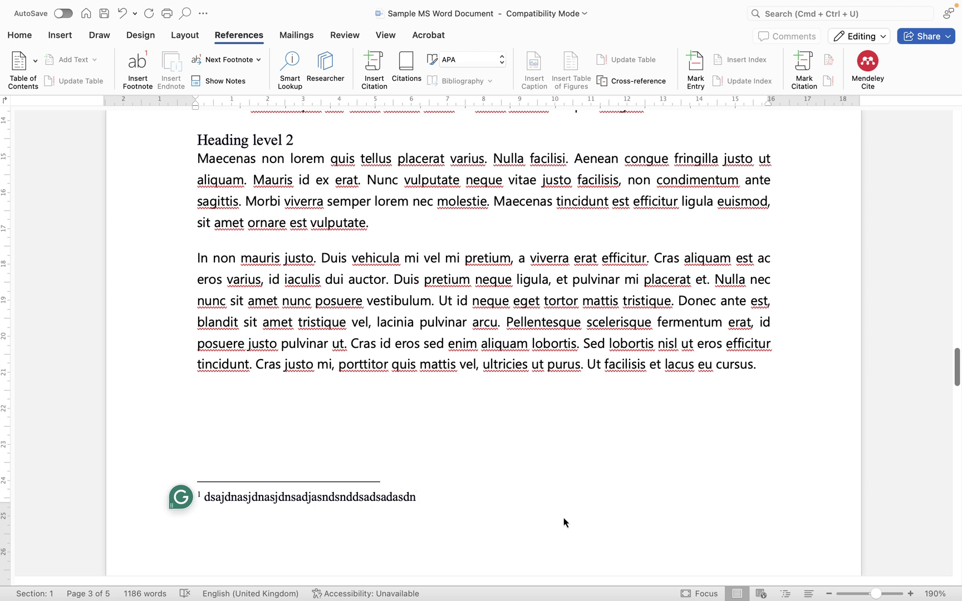
# Step: Insert footnote 2 right after "vestibulum." in the next paragraph
pyautogui.click(433, 300)
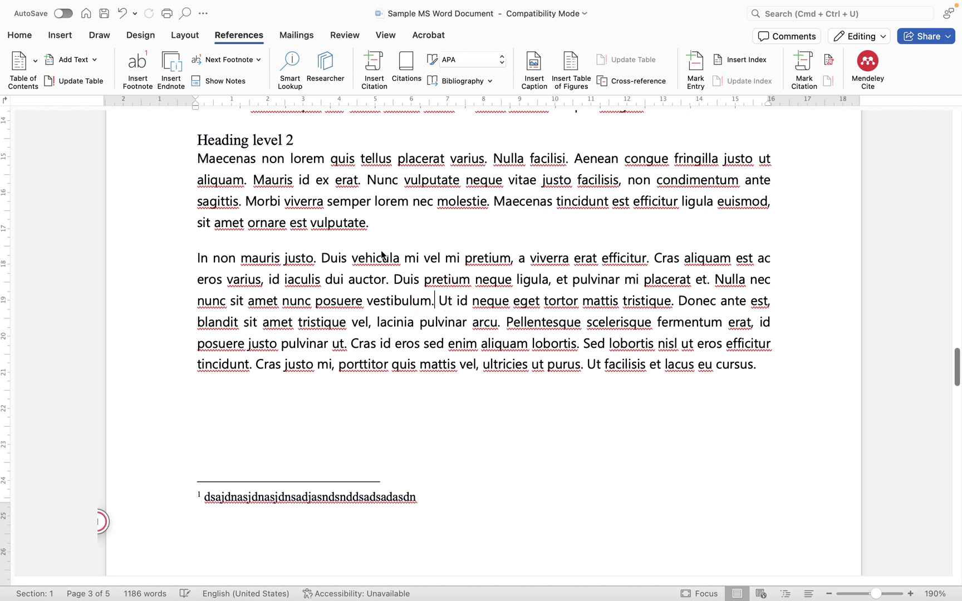
pyautogui.click(133, 67)
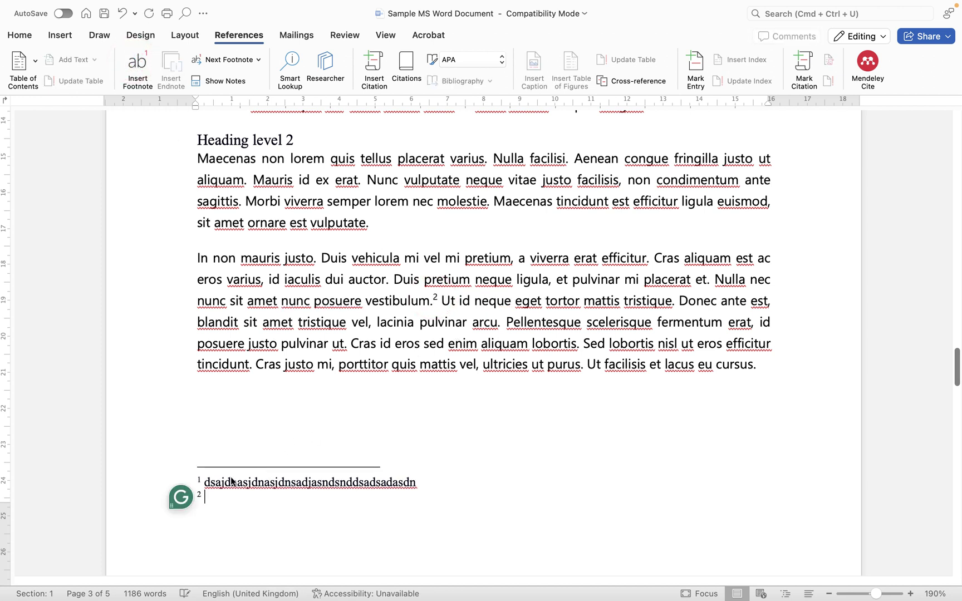
pyautogui.moveTo(181, 497)
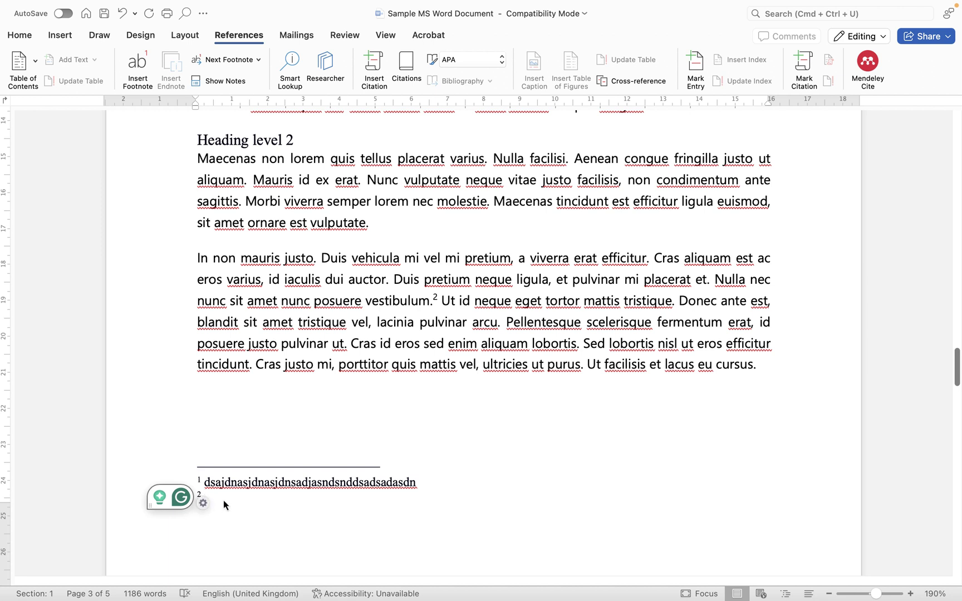
pyautogui.write('Fgrgtrhntgofdkgoifdgfd')
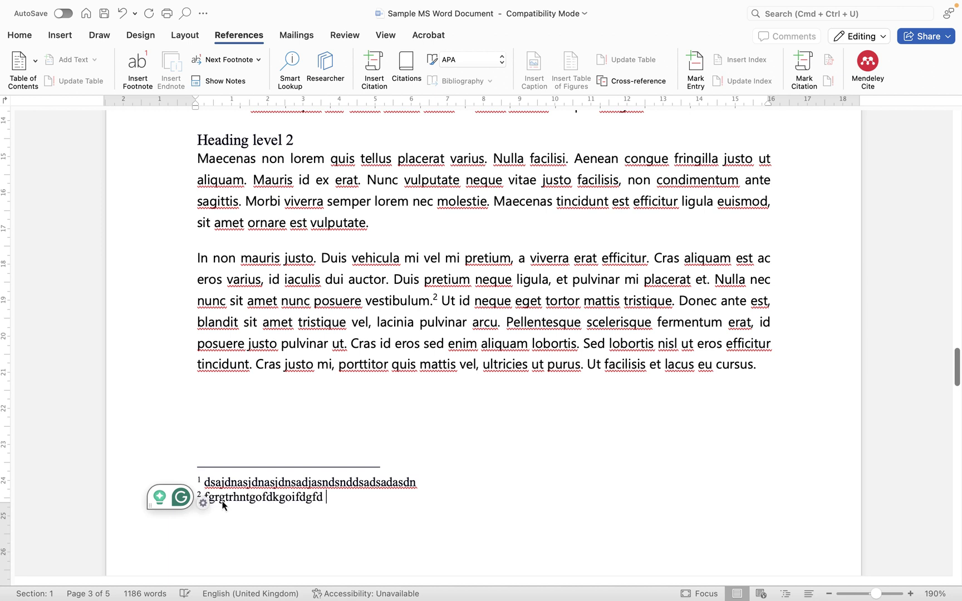
pyautogui.write(' ggfdgnfdfdkvjfdjnv')
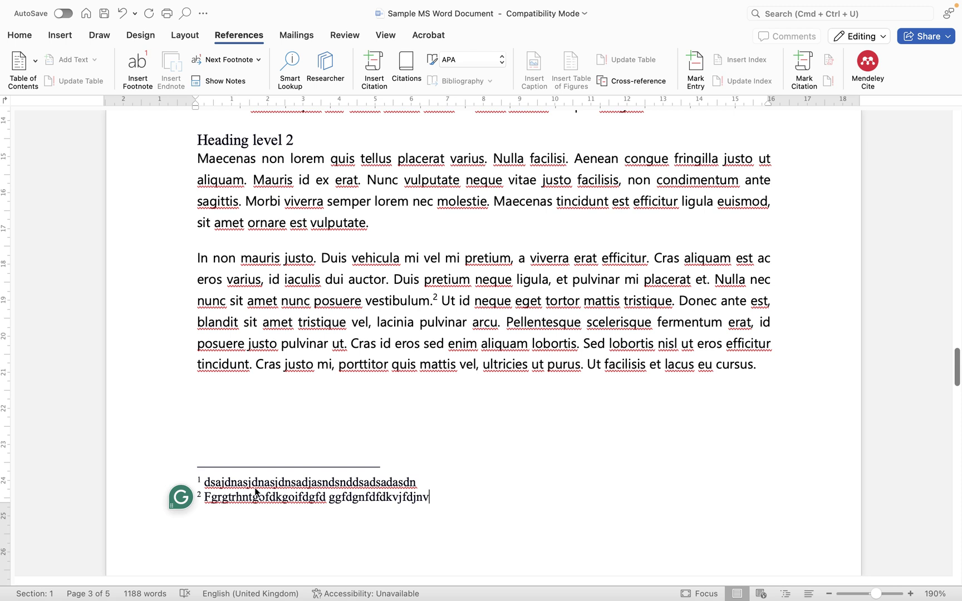
# Step: Select footnote 1's placeholder text to replace it with "This is the first footnote"
pyautogui.click(207, 483)
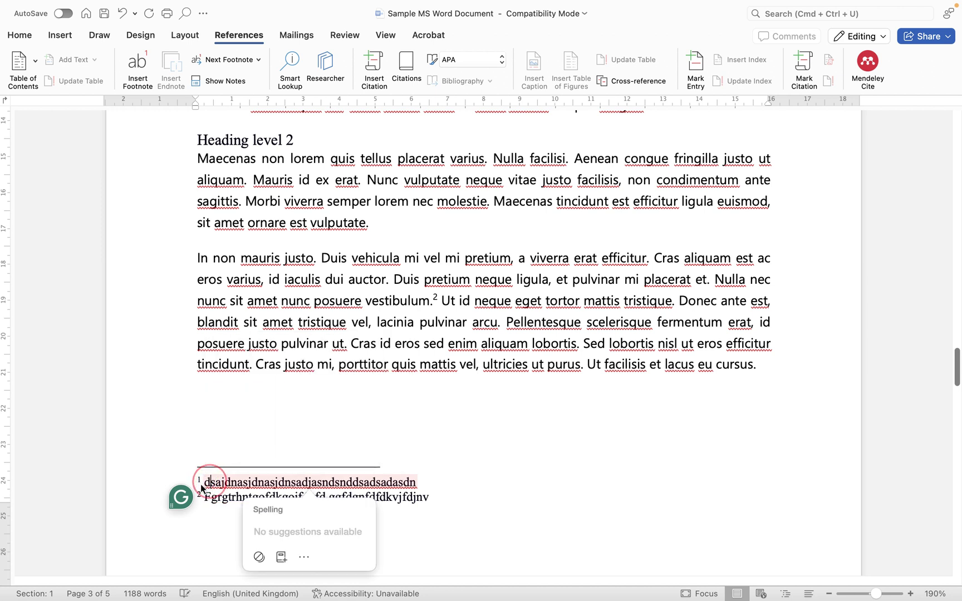
pyautogui.click(207, 483)
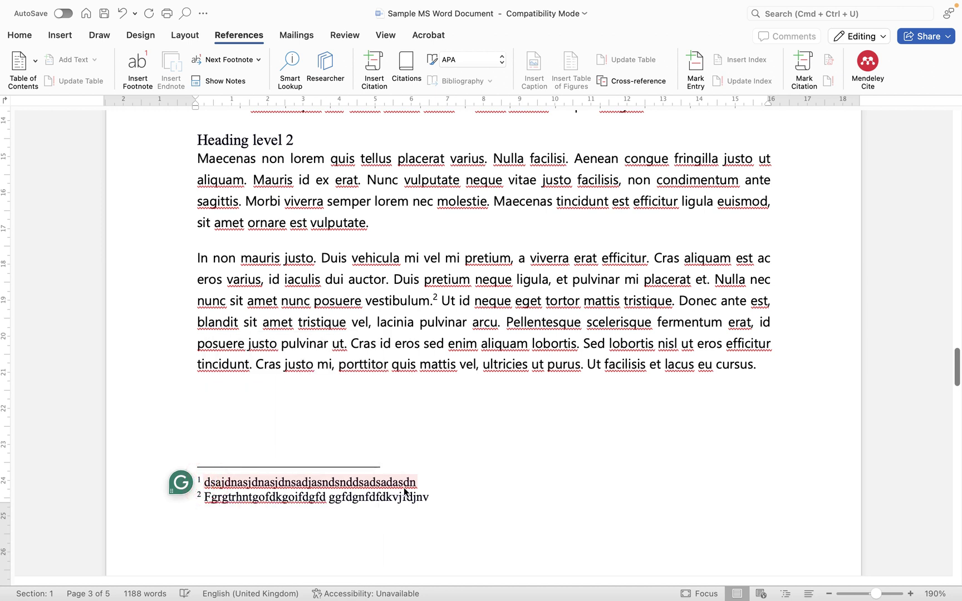
pyautogui.moveTo(414, 483); pyautogui.dragTo(206, 483)
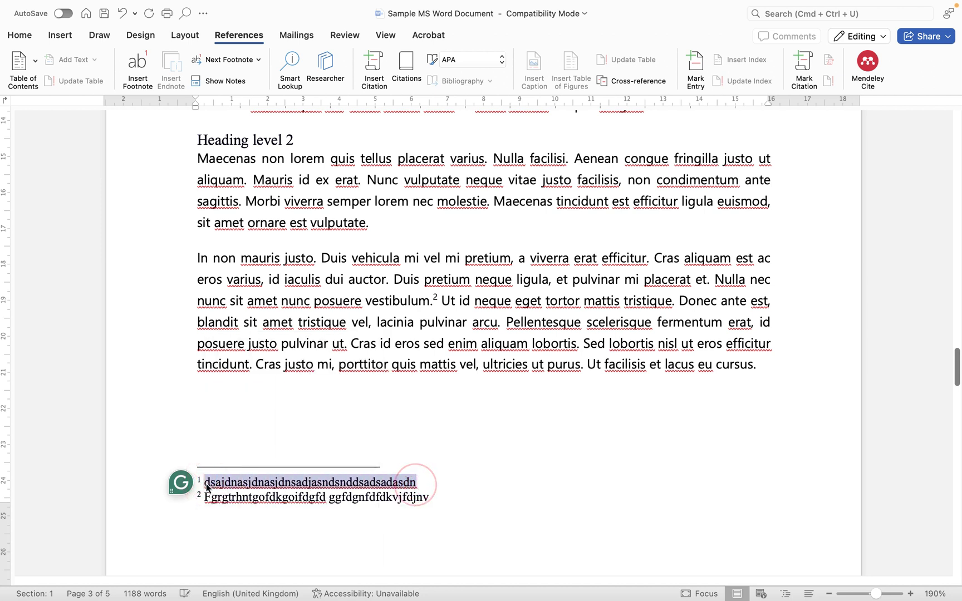
pyautogui.write('This is')
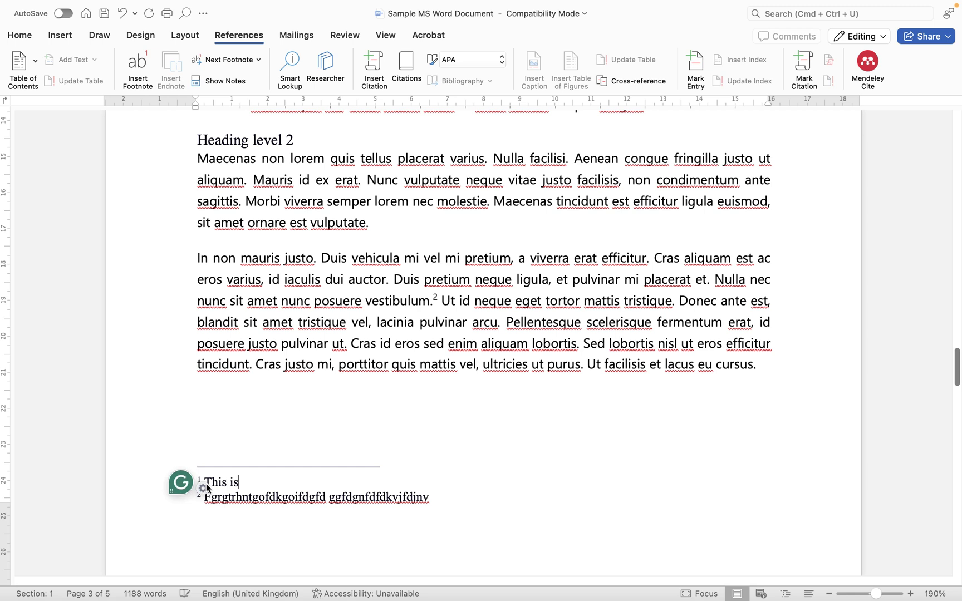
pyautogui.write(' the first foot')
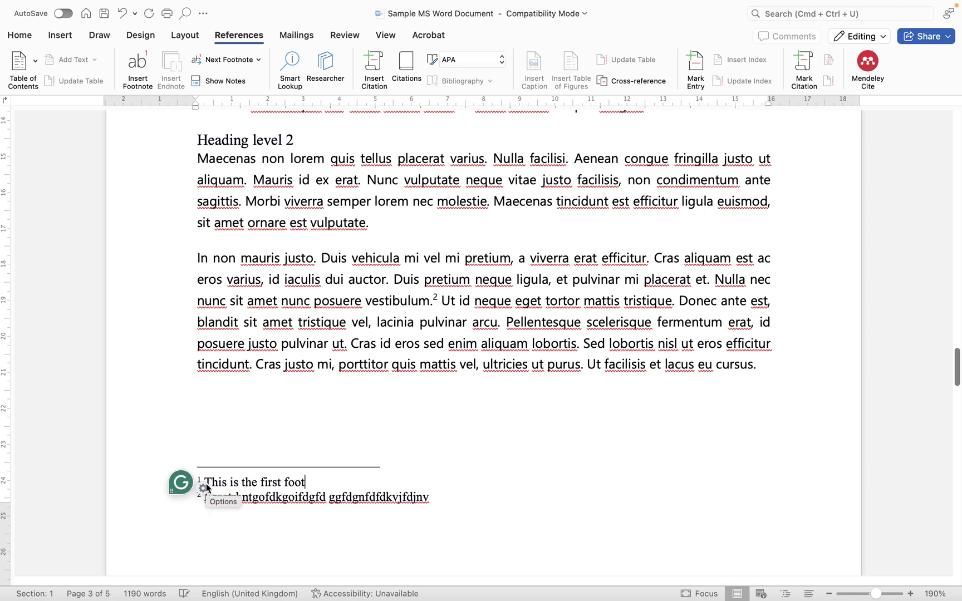
pyautogui.write('note')
# Step: Select footnote 2's gibberish text to replace it with "This is the second footnote"
pyautogui.click(333, 497)
pyautogui.click(429, 497)
pyautogui.moveTo(431, 497); pyautogui.dragTo(204, 497)
pyautogui.write('This is thr')
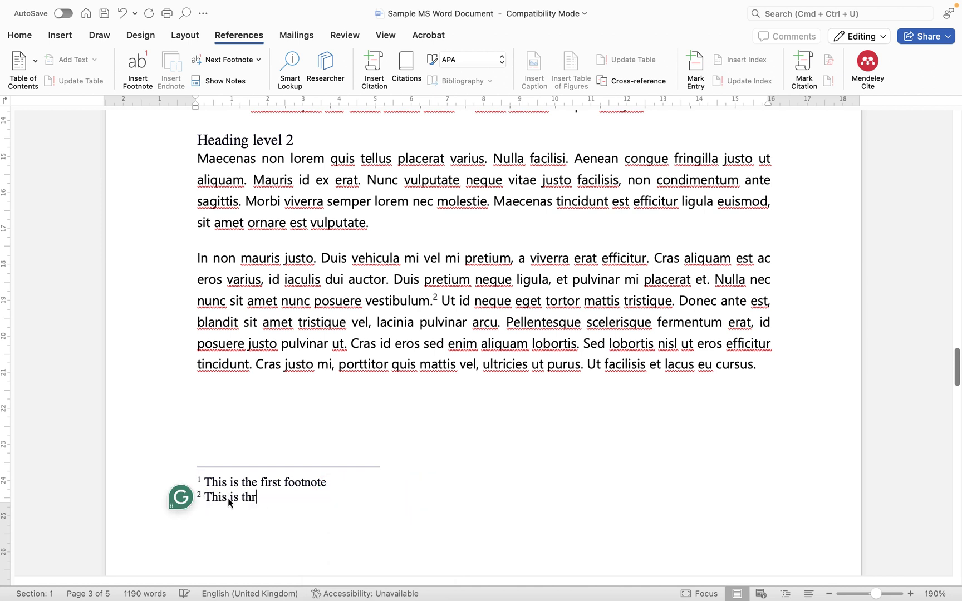
pyautogui.press('BackSpace')
pyautogui.write('e second foot')
pyautogui.write('note')
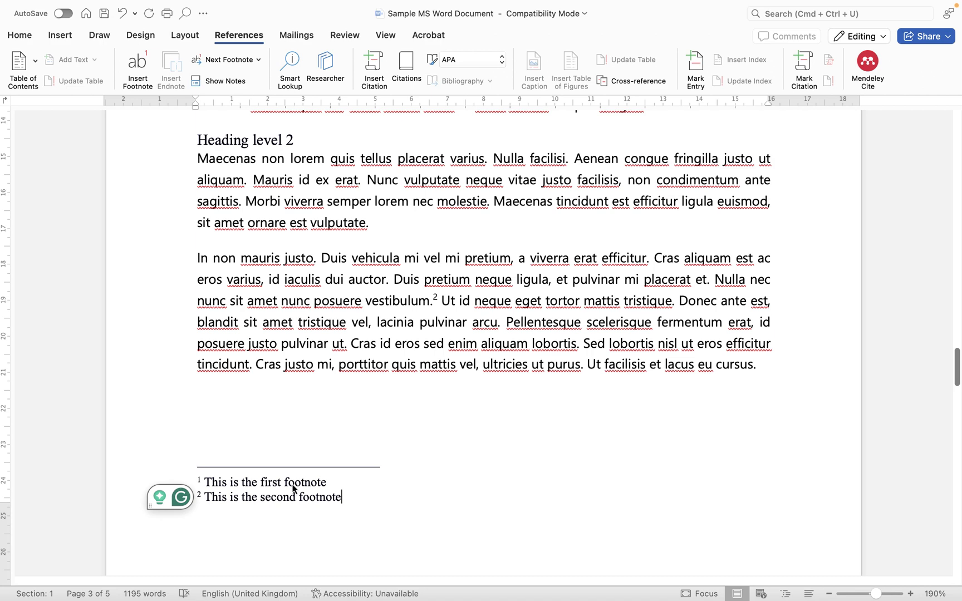
pyautogui.scroll(1, 334, 492)
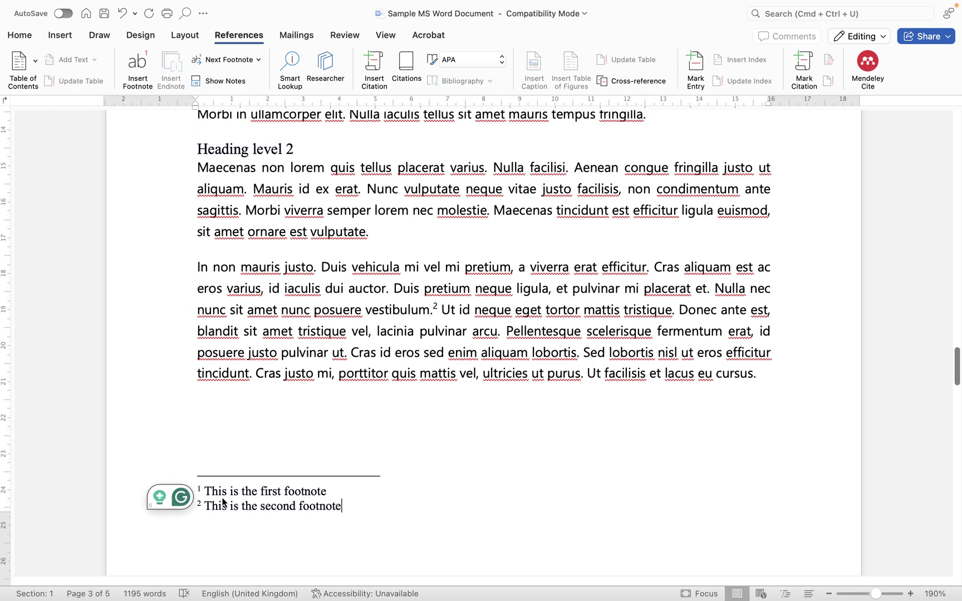
pyautogui.scroll(2, 522, 384)
pyautogui.scroll(4, 522, 384)
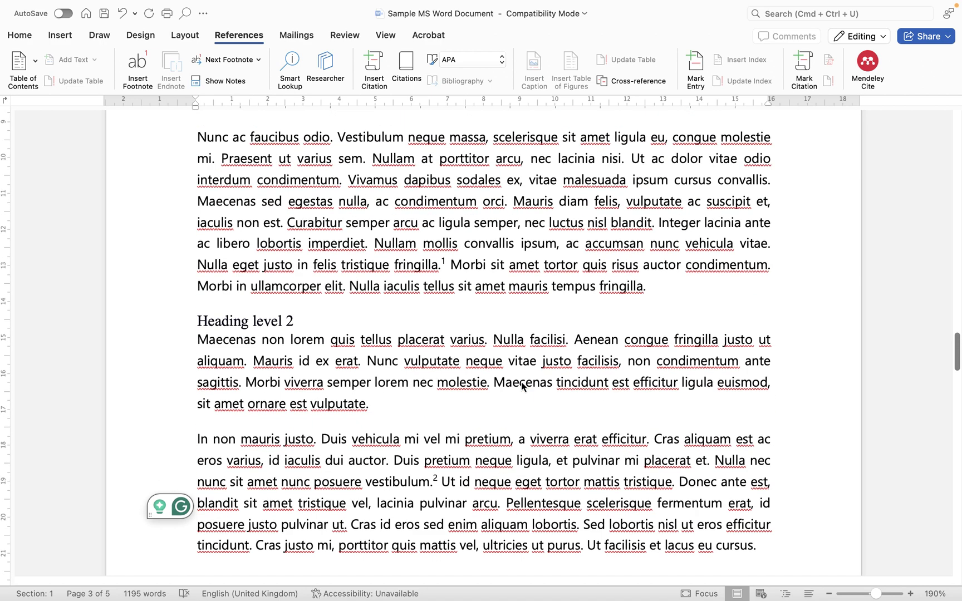
pyautogui.scroll(3, 521, 384)
pyautogui.scroll(2, 521, 386)
pyautogui.scroll(2, 521, 386)
pyautogui.scroll(4, 521, 387)
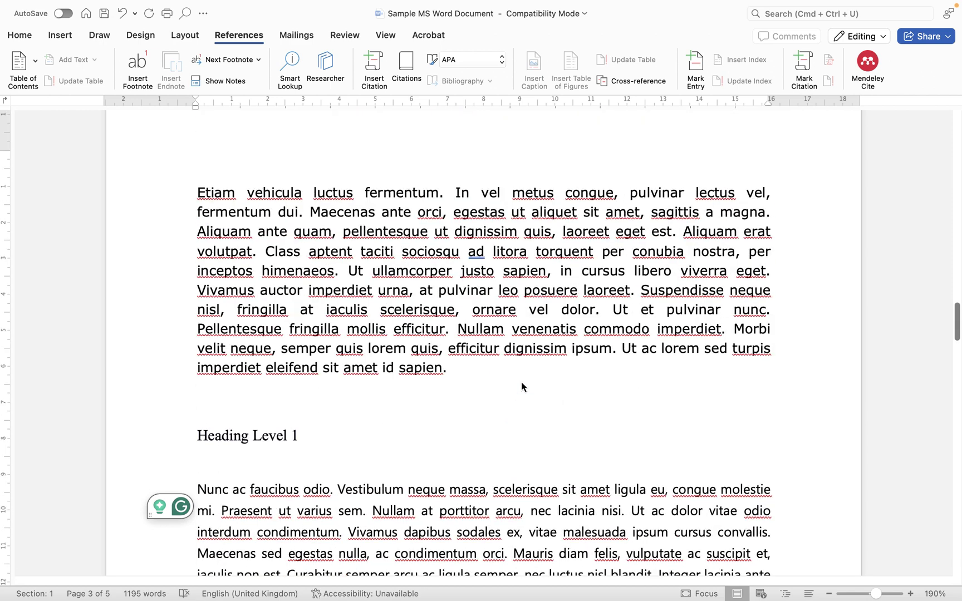
# Step: Insert a new footnote after "himenaeos.", renumbering the existing footnotes
pyautogui.click(338, 272)
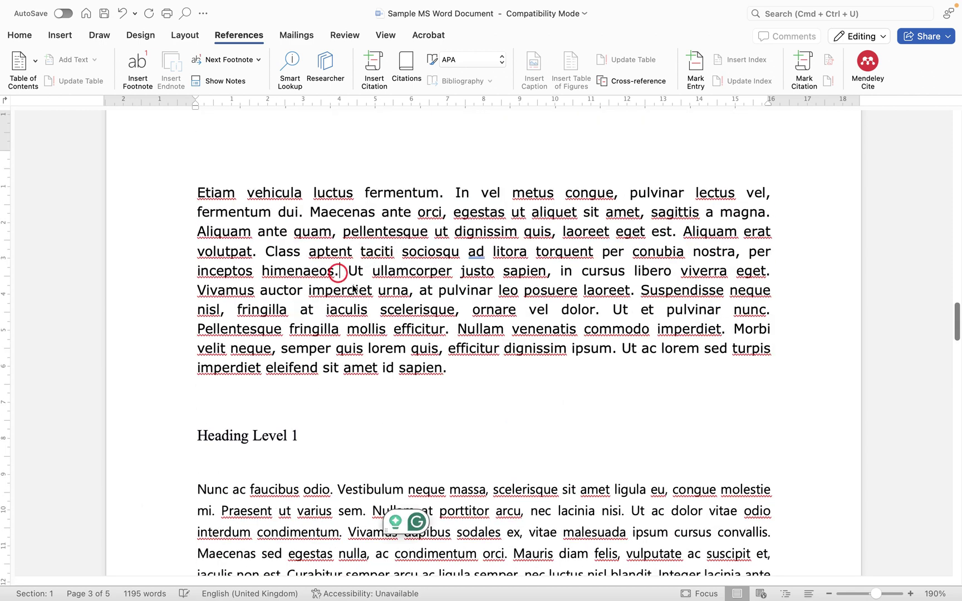
pyautogui.click(134, 67)
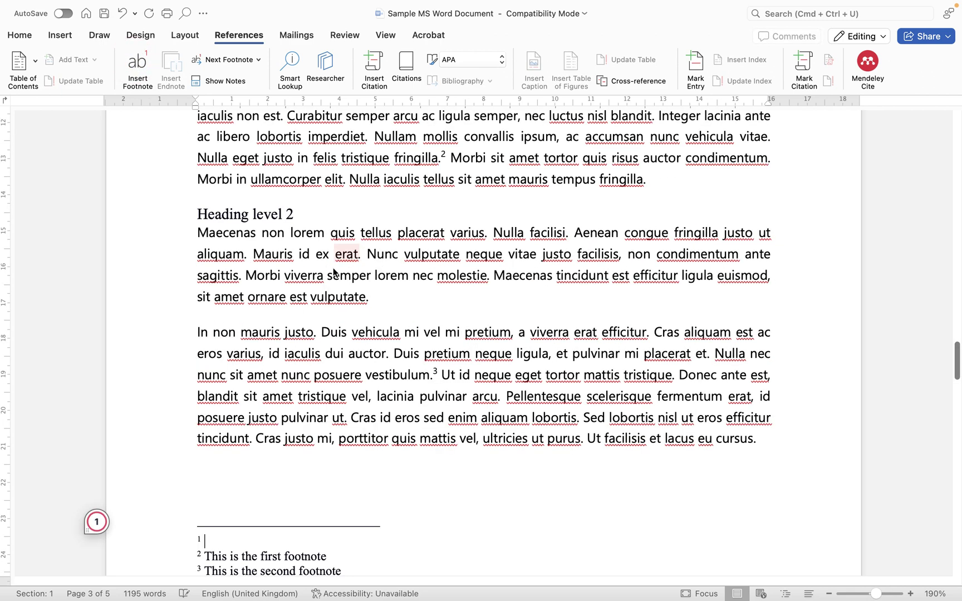
pyautogui.scroll(1, 473, 327)
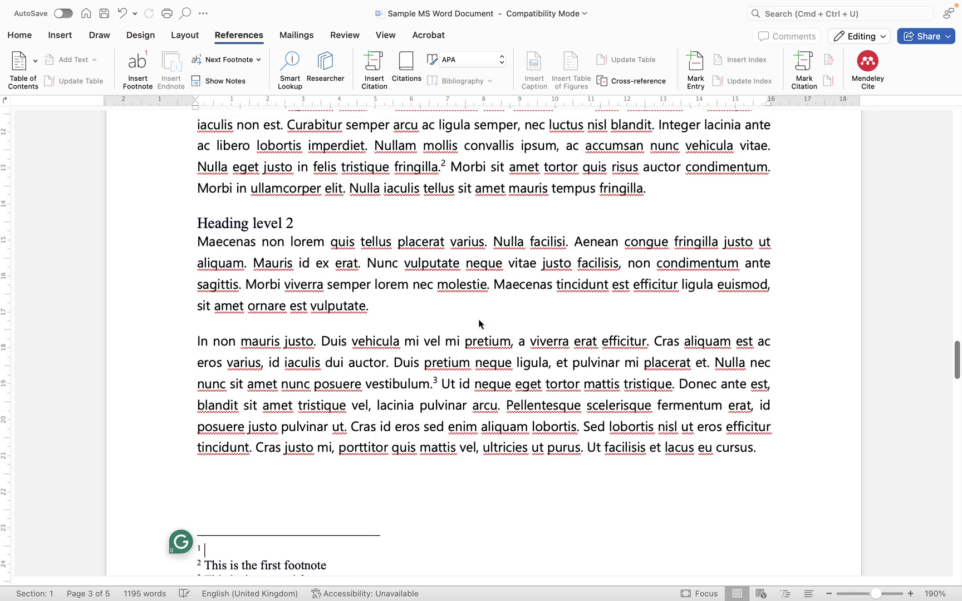
pyautogui.scroll(-3, 477, 336)
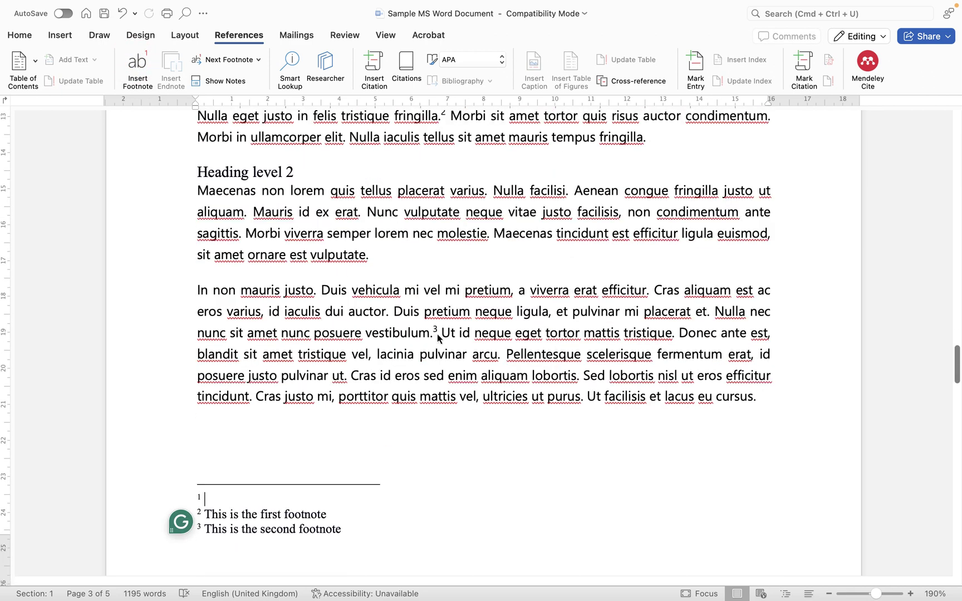
pyautogui.write('This')
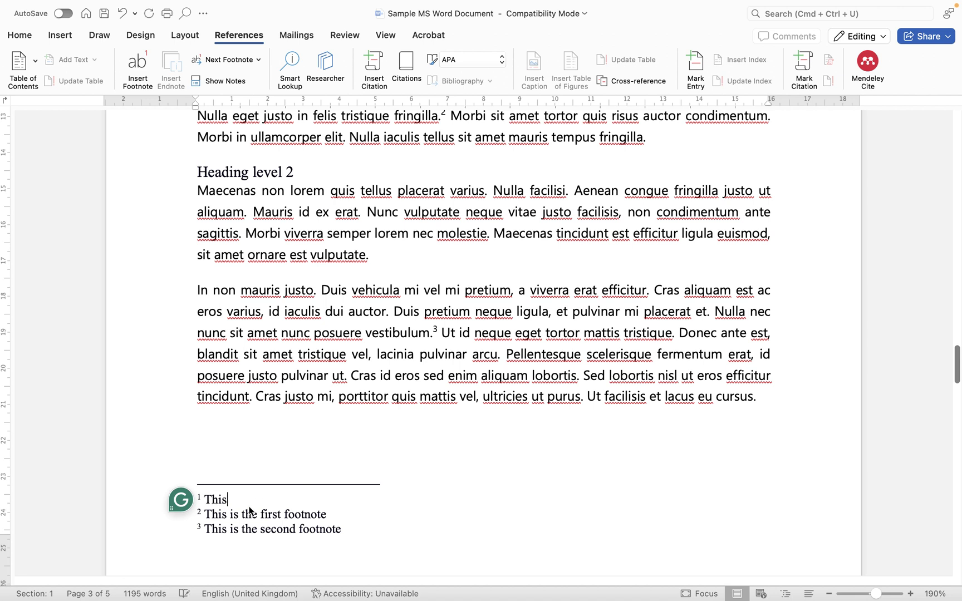
pyautogui.write(' is the first ')
pyautogui.write('footnote')
# Step: Change "first" in footnote 2 to "second" and "second" in footnote 3 to "third"
pyautogui.doubleClick(267, 516)
pyautogui.write('second')
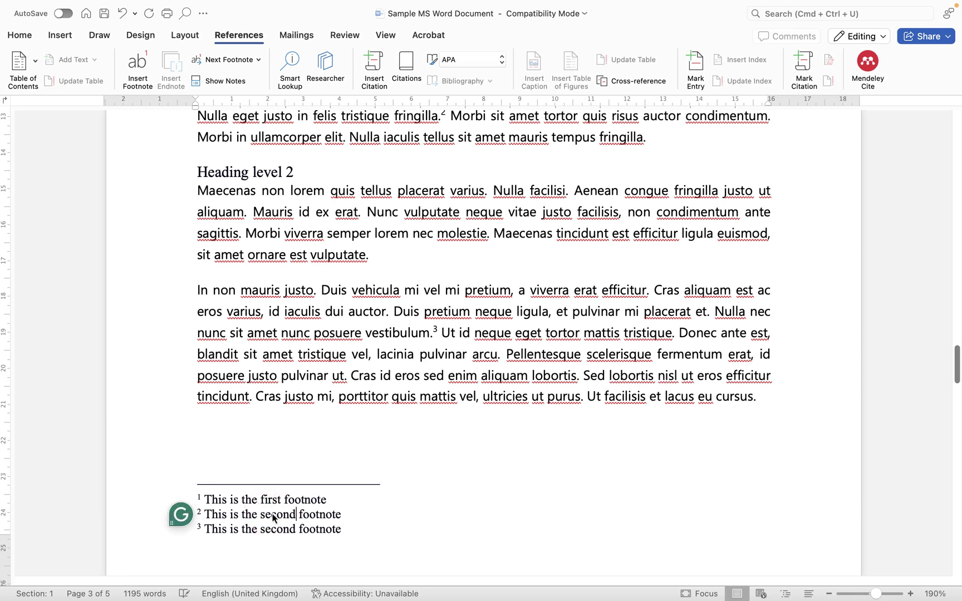
pyautogui.doubleClick(276, 529)
pyautogui.write('third')
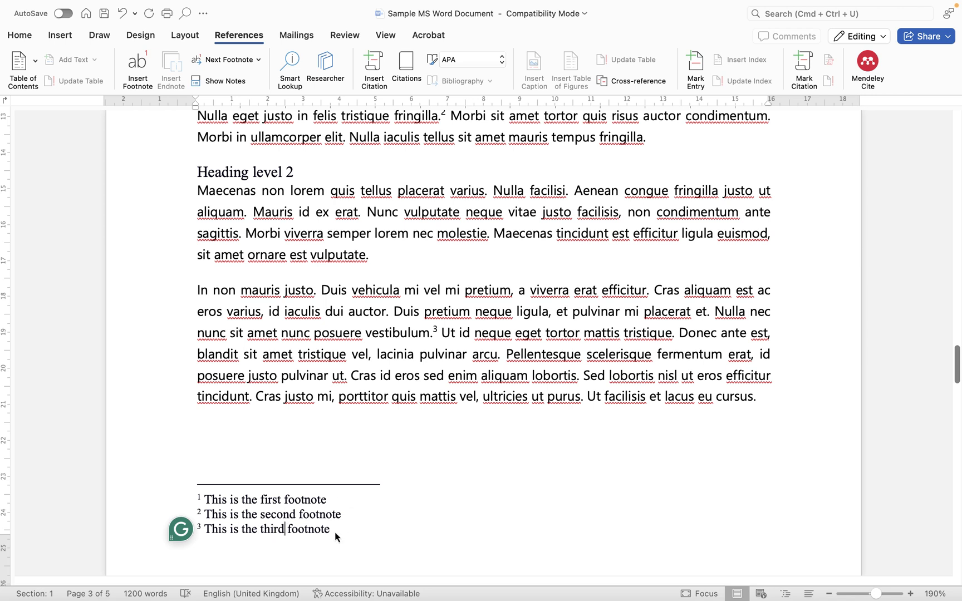
# Step: Clear footnote 3's text, then delete reference marks 3 (after "vestibulum.") and 2 (after "fringilla.")
pyautogui.moveTo(330, 530); pyautogui.dragTo(211, 531)
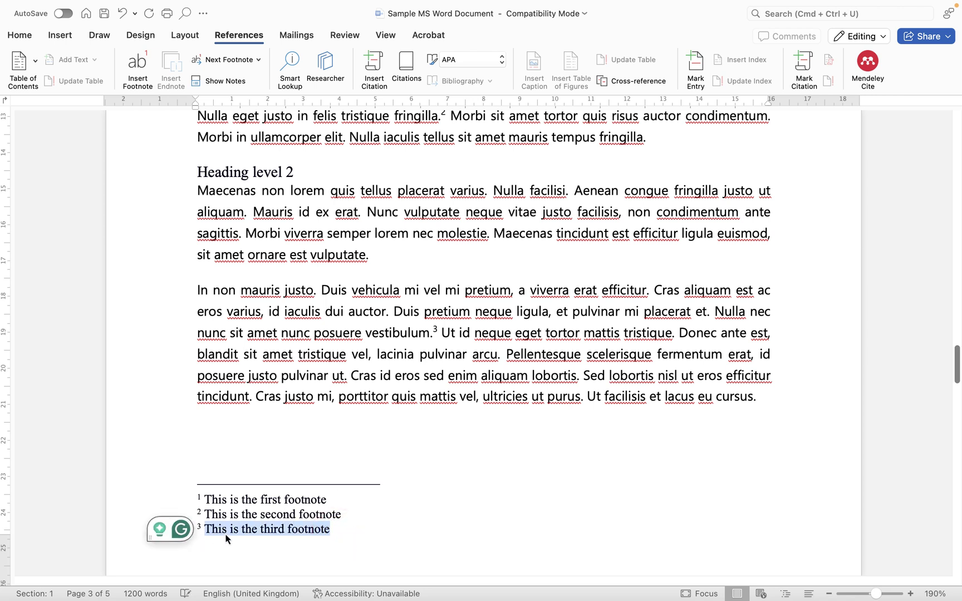
pyautogui.press('BackSpace')
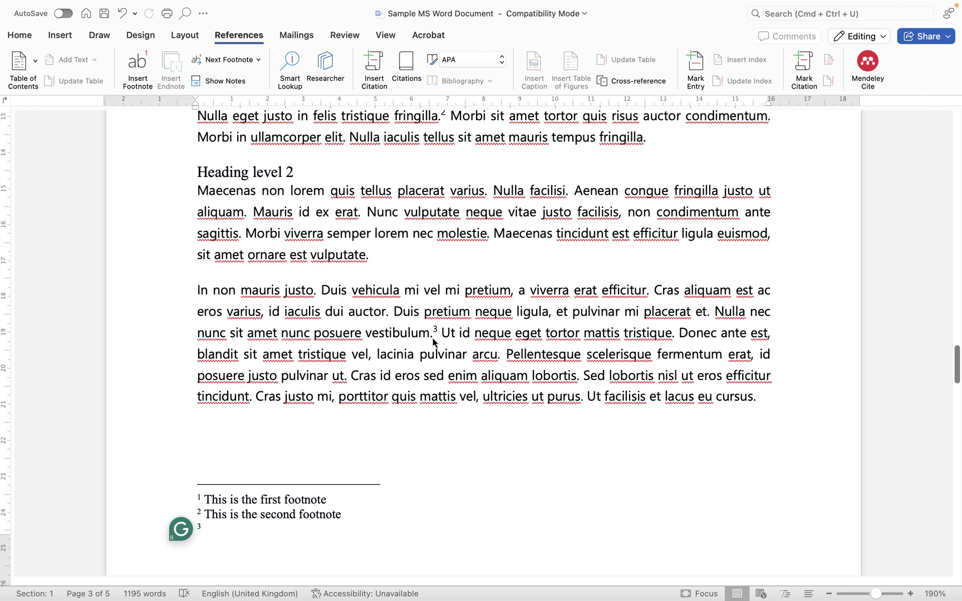
pyautogui.write('This is the third footnote')
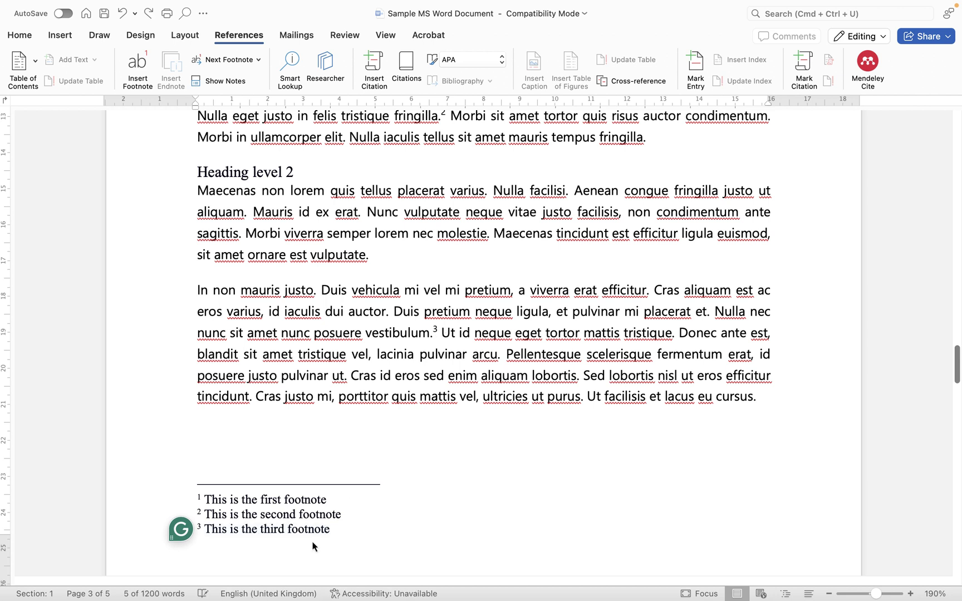
pyautogui.click(436, 329)
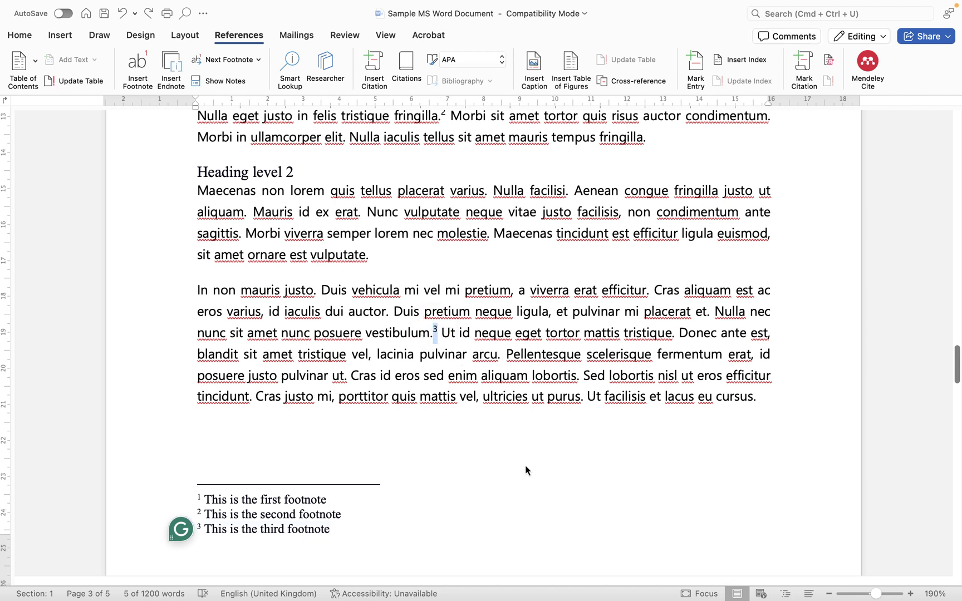
pyautogui.press('Delete')
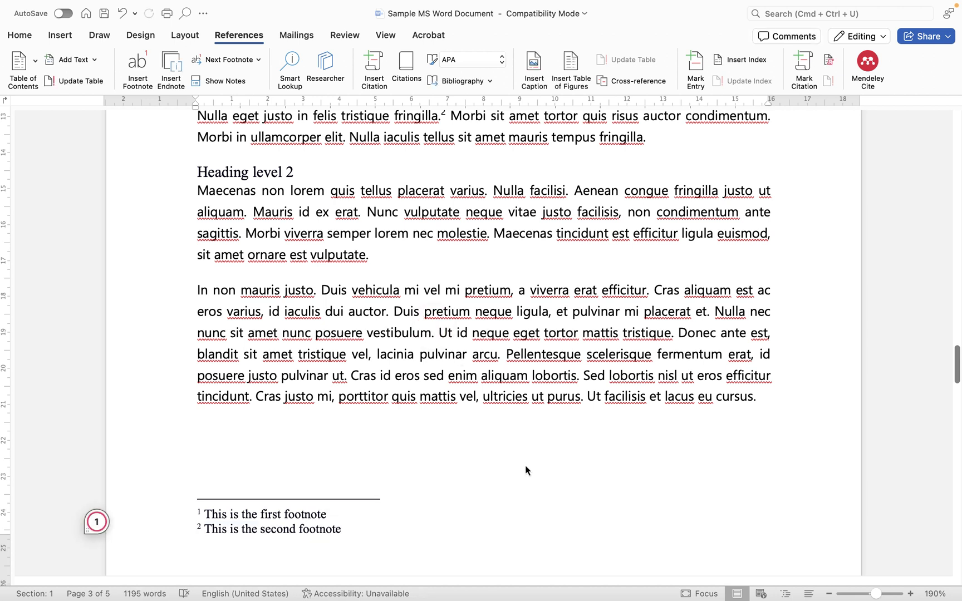
pyautogui.scroll(3, 443, 339)
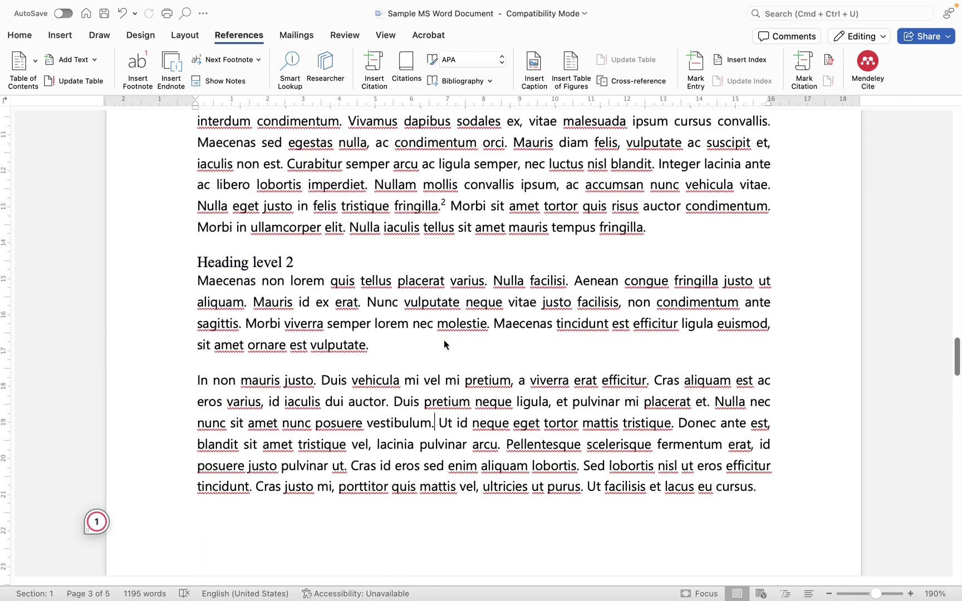
pyautogui.scroll(2, 443, 340)
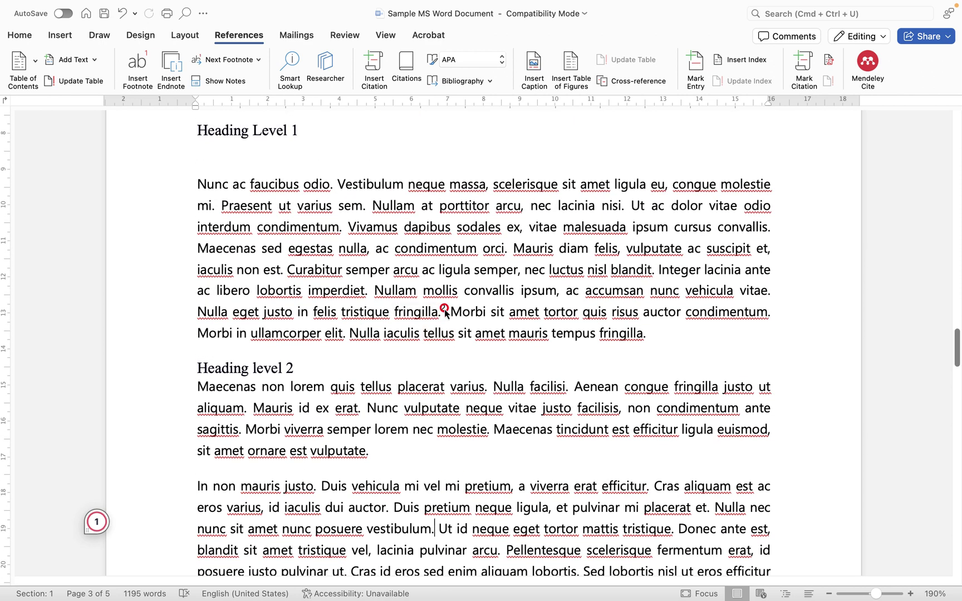
pyautogui.moveTo(439, 308); pyautogui.dragTo(446, 315)
pyautogui.press('Delete')
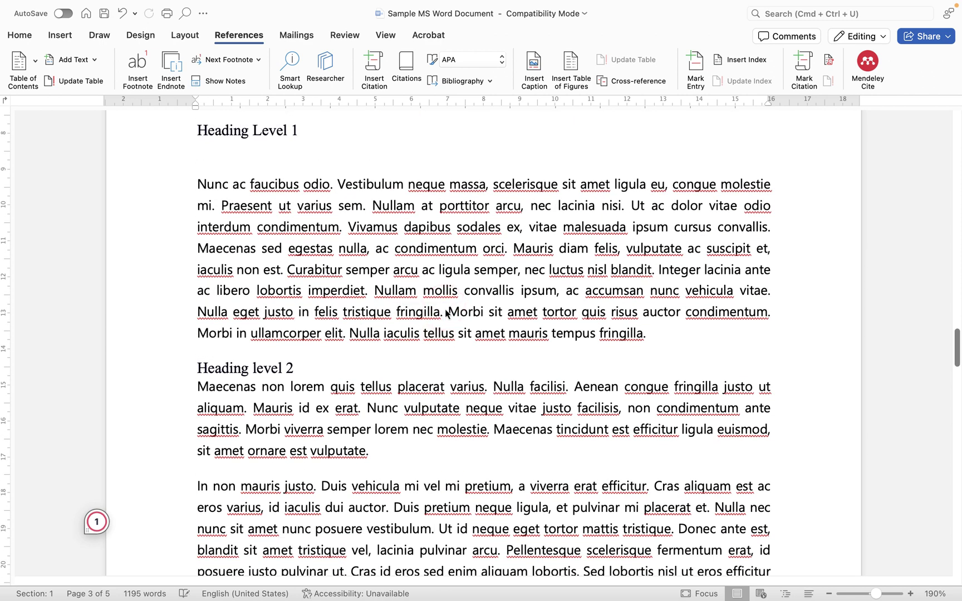
pyautogui.scroll(-5, 433, 327)
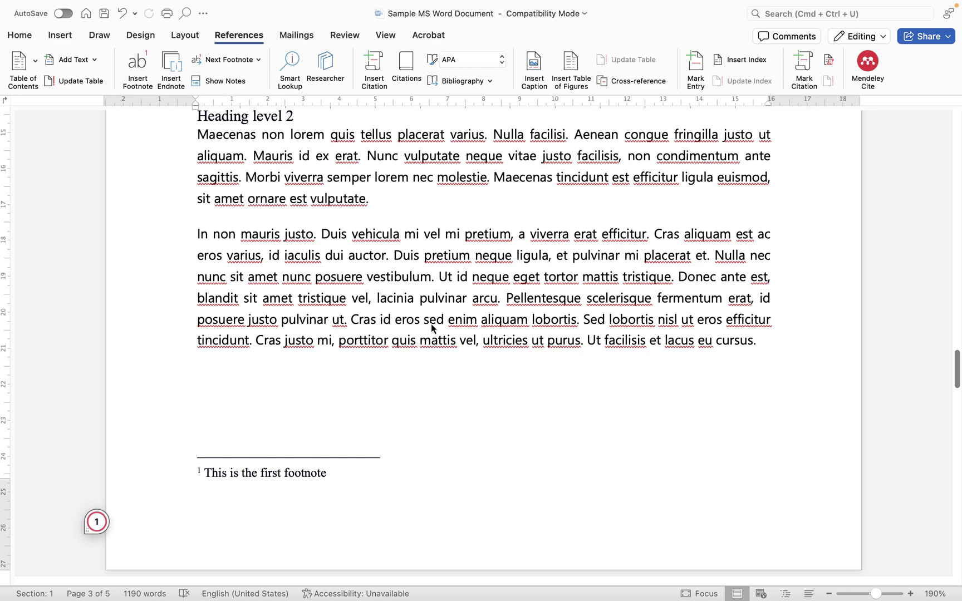
pyautogui.scroll(-5, 430, 328)
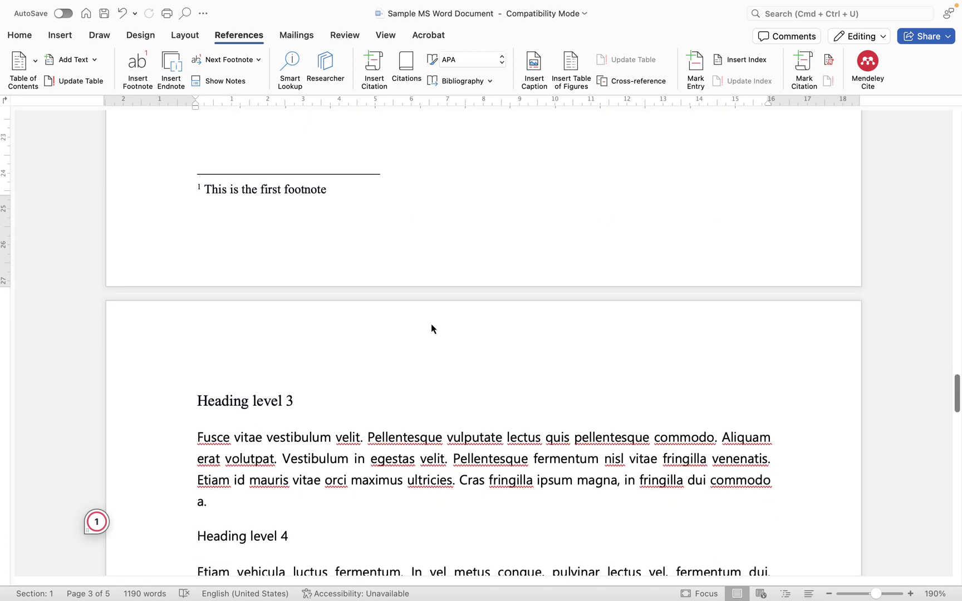
pyautogui.scroll(-6, 429, 328)
pyautogui.scroll(-2, 420, 300)
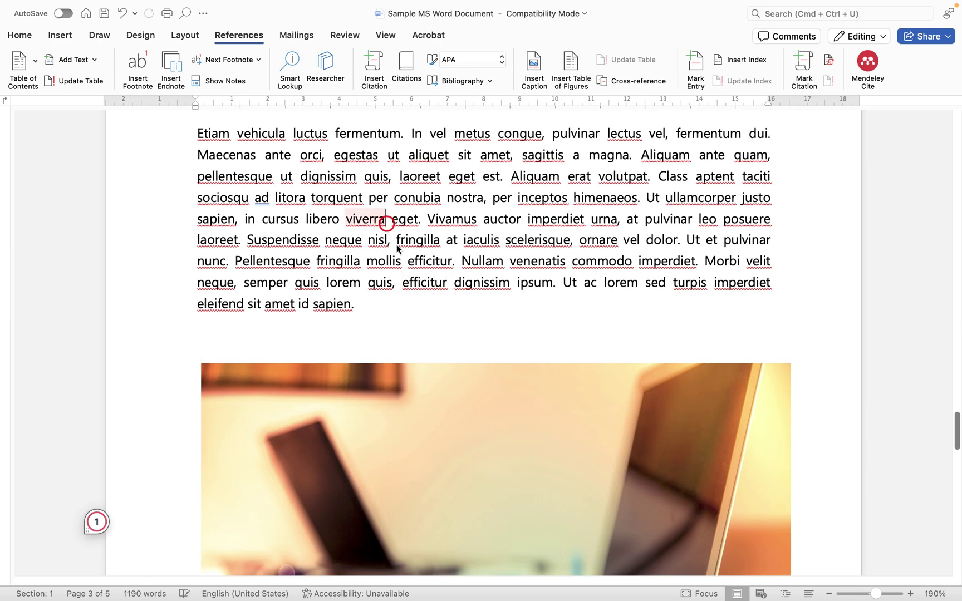
# Step: Insert footnotes 2, 3 and 4 after "viverra", "ut." and "Pellentesque"
pyautogui.click(386, 218)
pyautogui.click(129, 71)
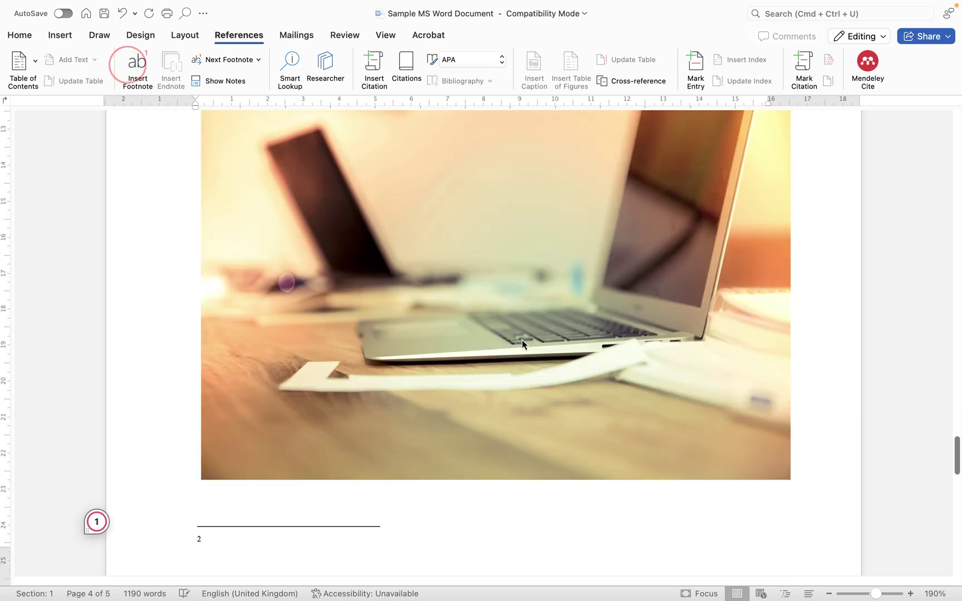
pyautogui.scroll(-6, 521, 339)
pyautogui.scroll(-4, 520, 366)
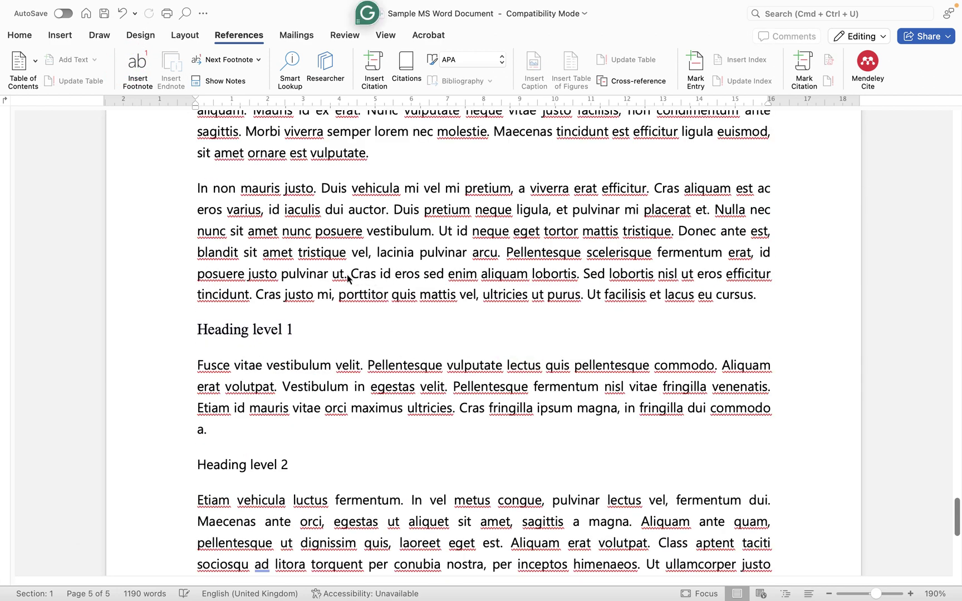
pyautogui.click(348, 279)
pyautogui.click(140, 66)
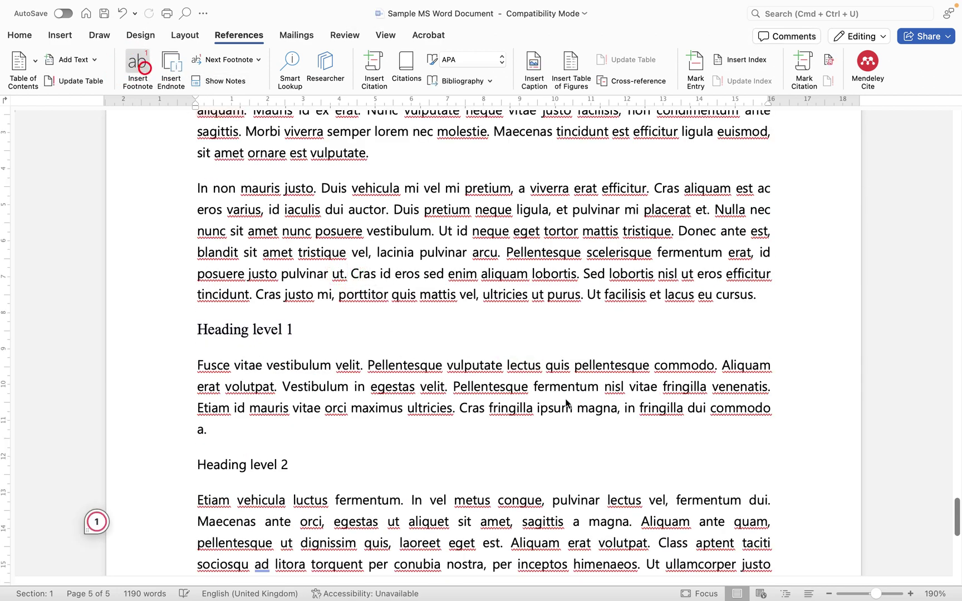
pyautogui.scroll(-2, 566, 404)
pyautogui.scroll(-5, 450, 384)
pyautogui.click(310, 331)
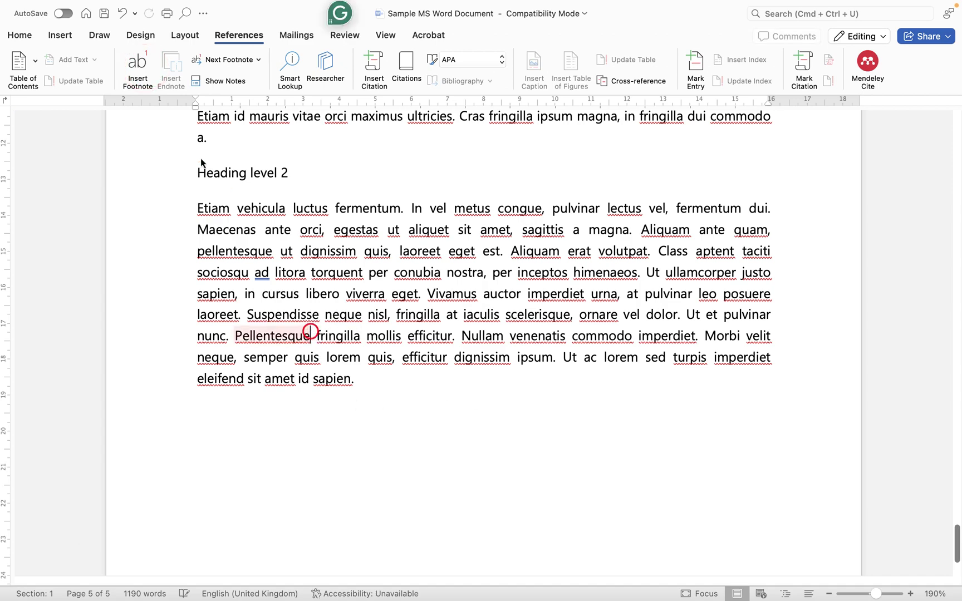
pyautogui.click(136, 67)
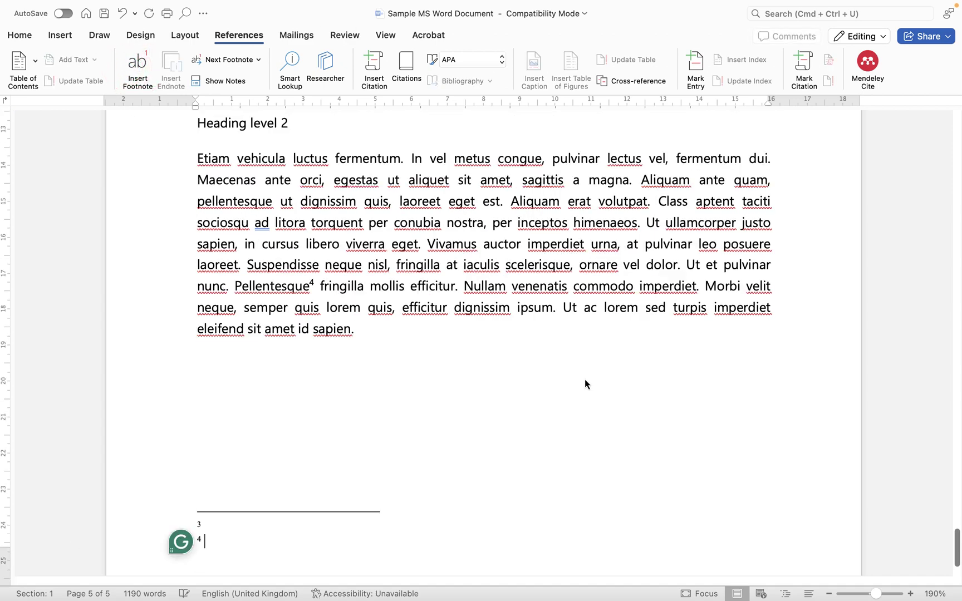
pyautogui.scroll(10, 585, 380)
pyautogui.scroll(10, 584, 380)
pyautogui.scroll(10, 585, 380)
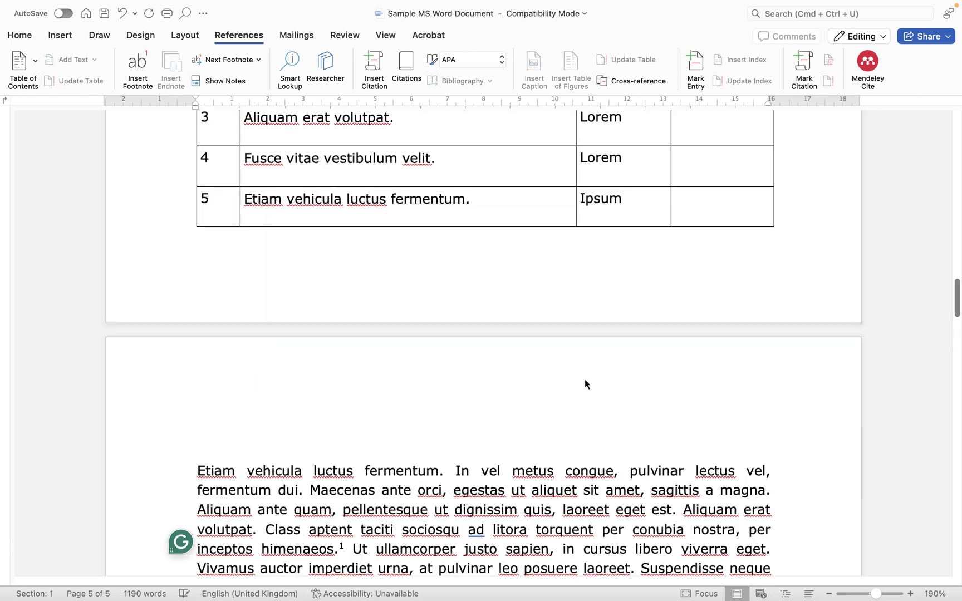
pyautogui.scroll(10, 585, 379)
pyautogui.scroll(10, 585, 378)
# Step: Zoom out and jump from the document start to footnote reference 1
pyautogui.click(367, 393)
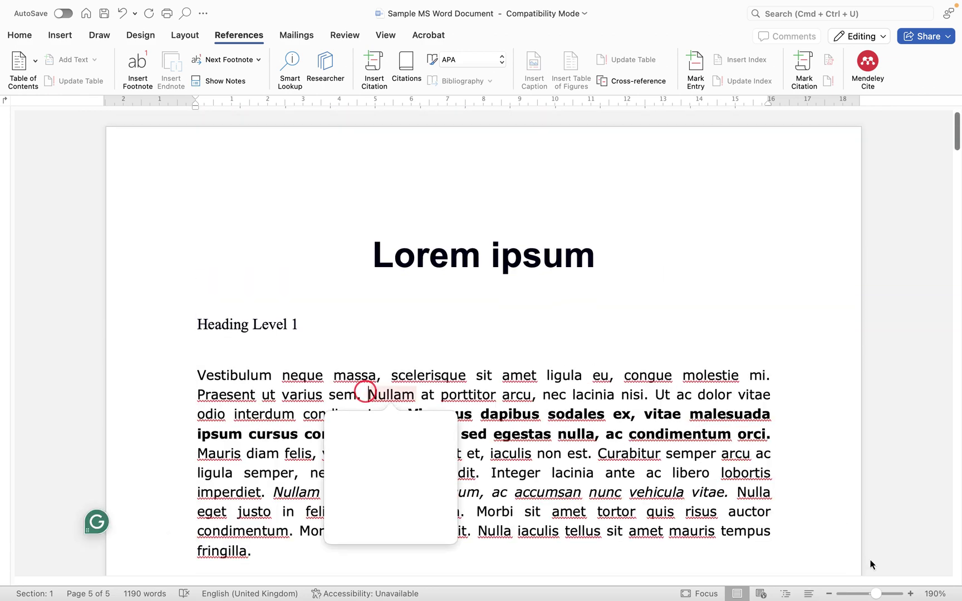
pyautogui.moveTo(875, 593); pyautogui.dragTo(869, 594)
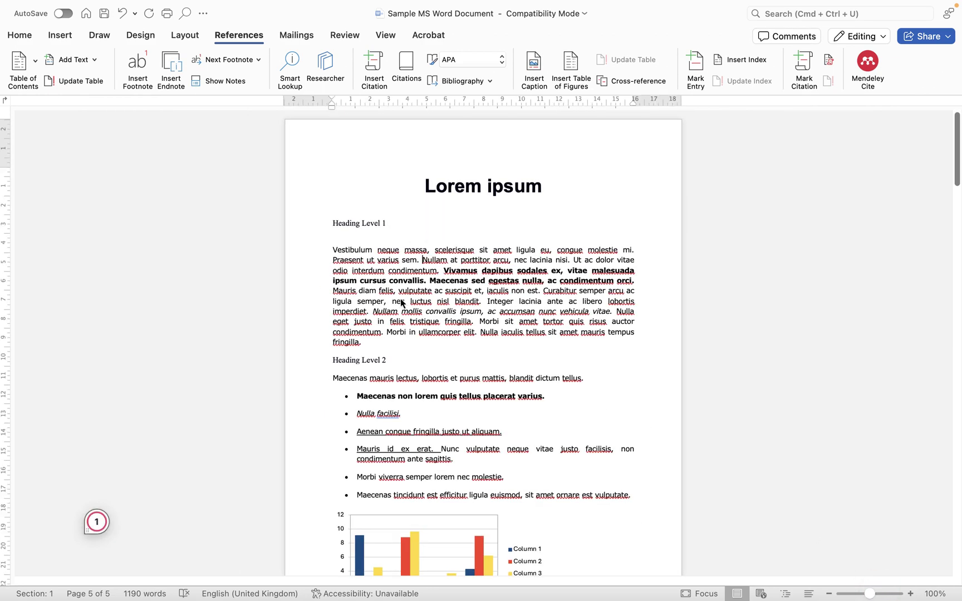
pyautogui.click(394, 223)
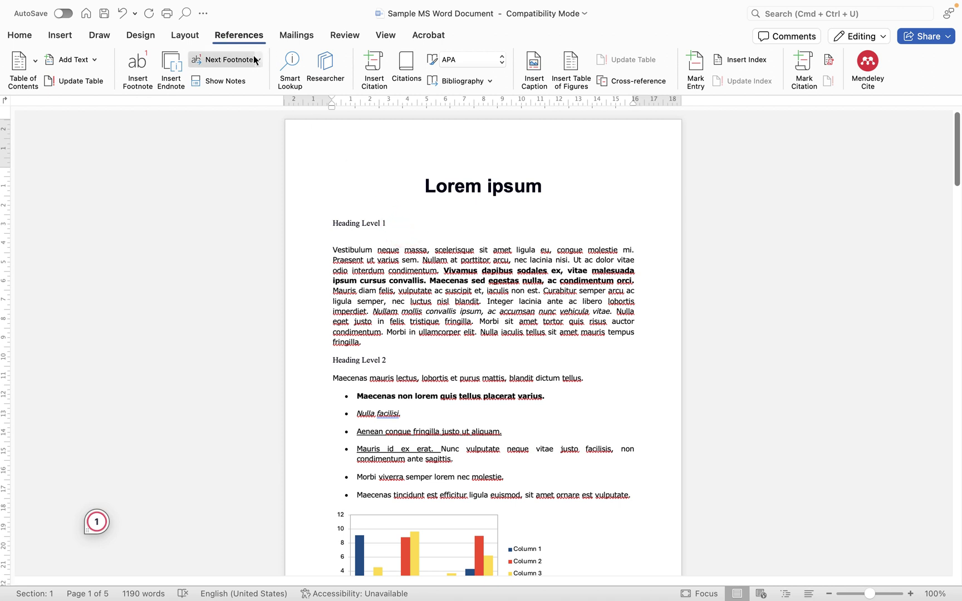
pyautogui.click(234, 60)
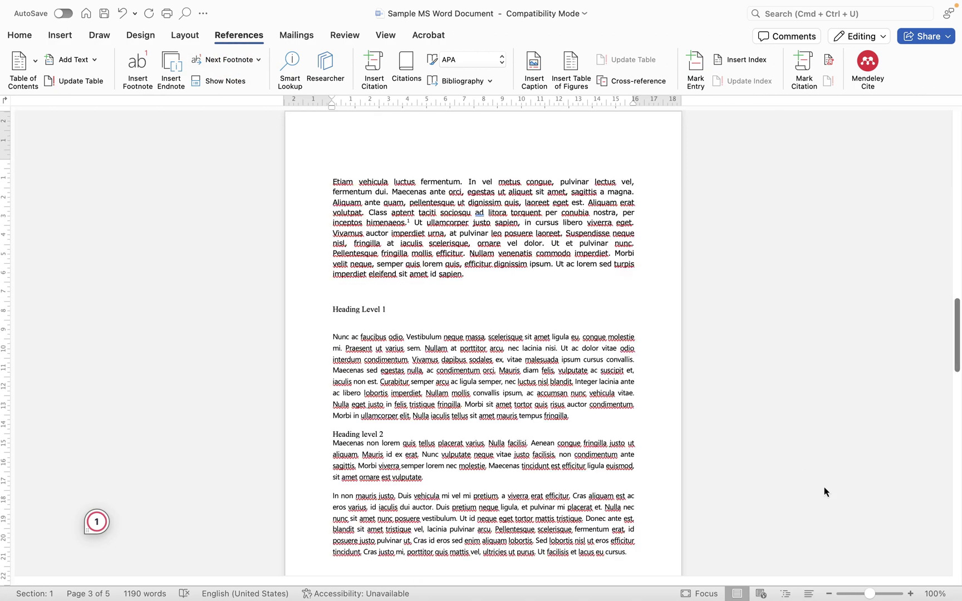
# Step: Zoom in and advance through footnote references 2, 3 and 4 with Next Footnote
pyautogui.moveTo(873, 595); pyautogui.dragTo(884, 594)
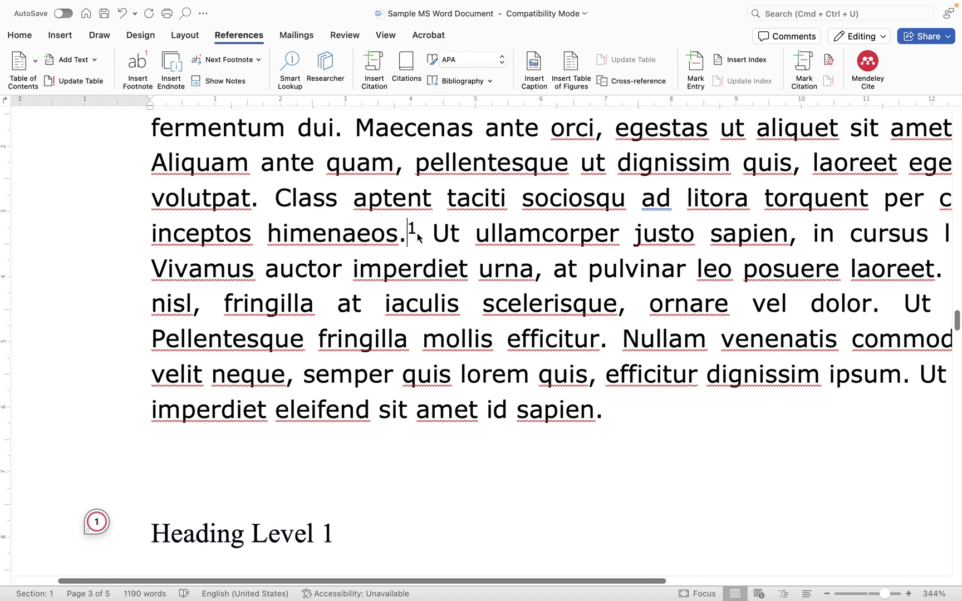
pyautogui.click(218, 59)
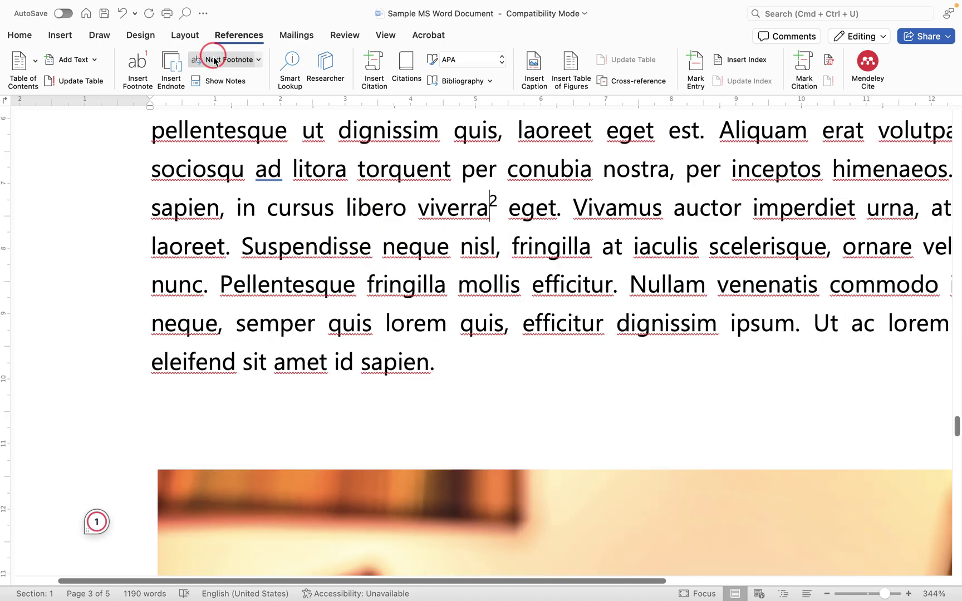
pyautogui.click(228, 64)
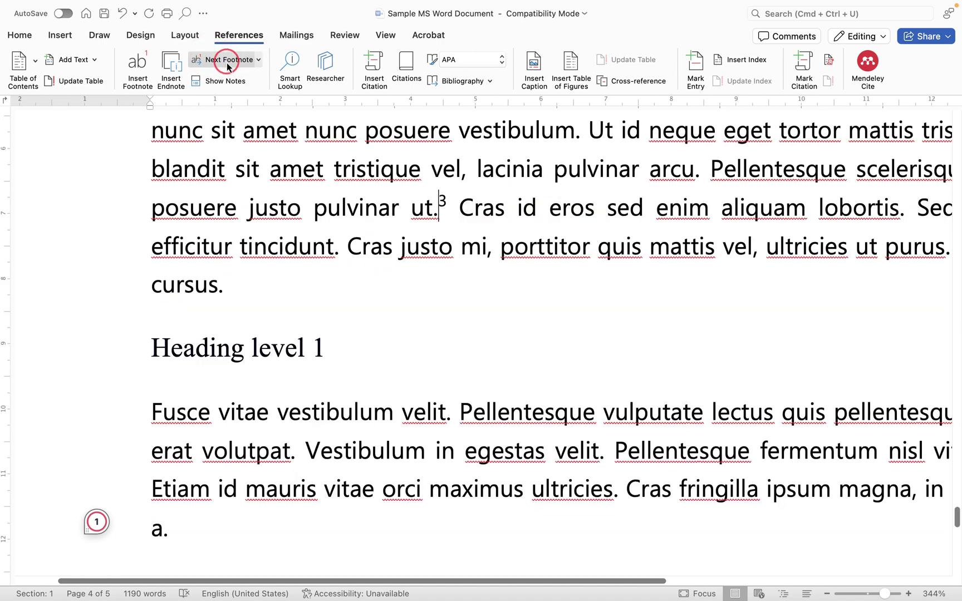
pyautogui.click(228, 66)
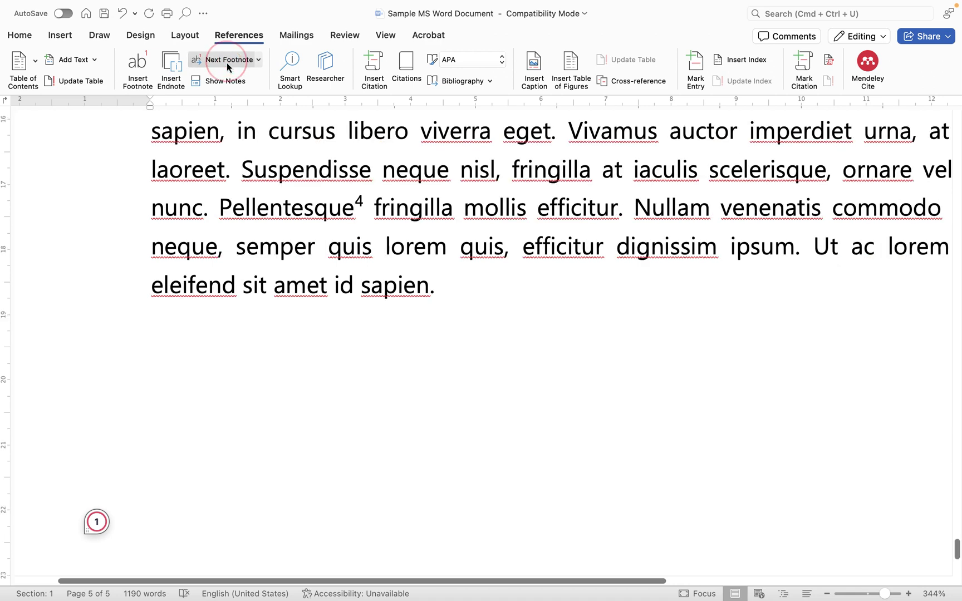
pyautogui.scroll(-2, 361, 134)
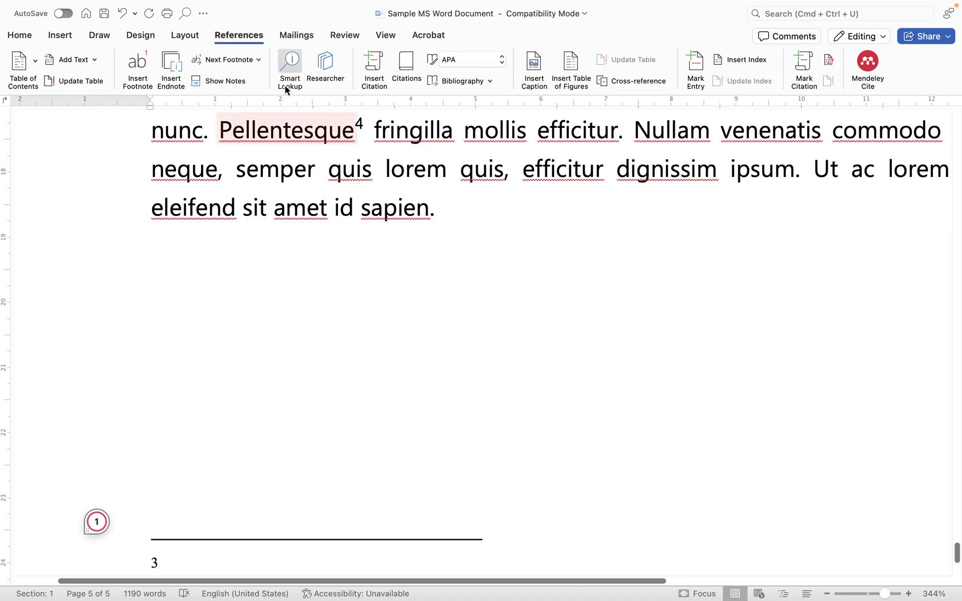
# Step: Use Previous Footnote to move back to reference 3, then reference 2 after "viverra"
pyautogui.click(258, 60)
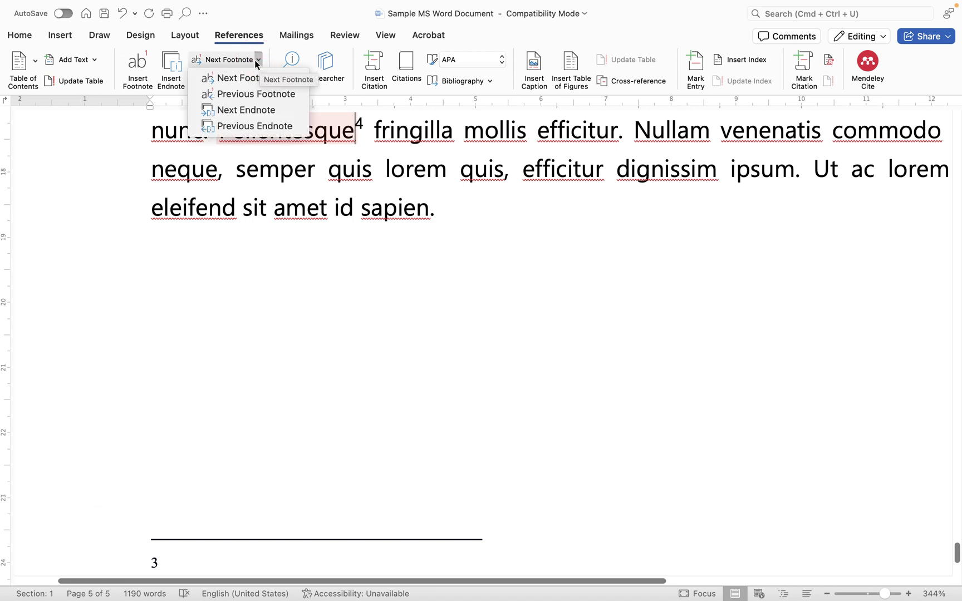
pyautogui.click(288, 97)
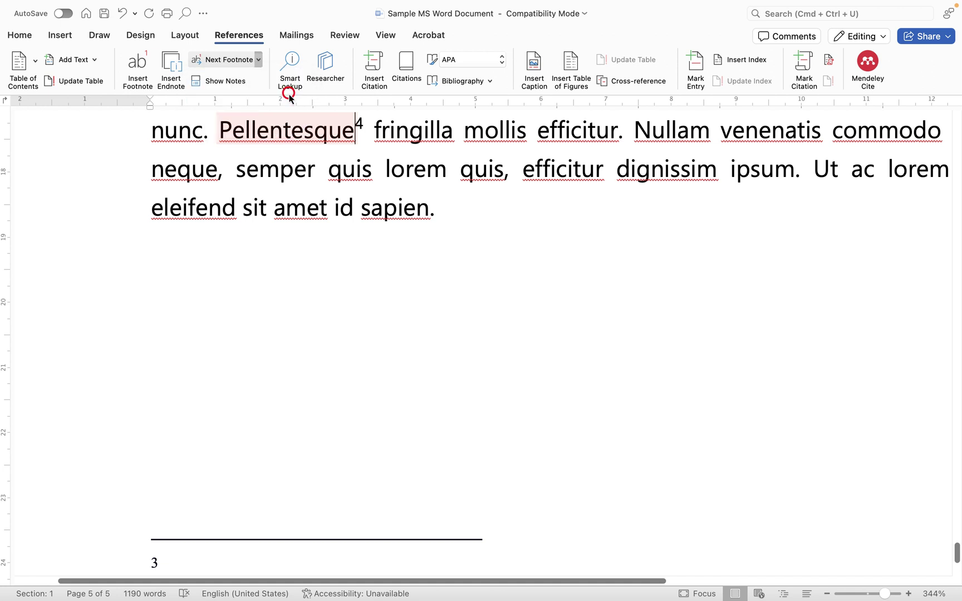
pyautogui.click(260, 61)
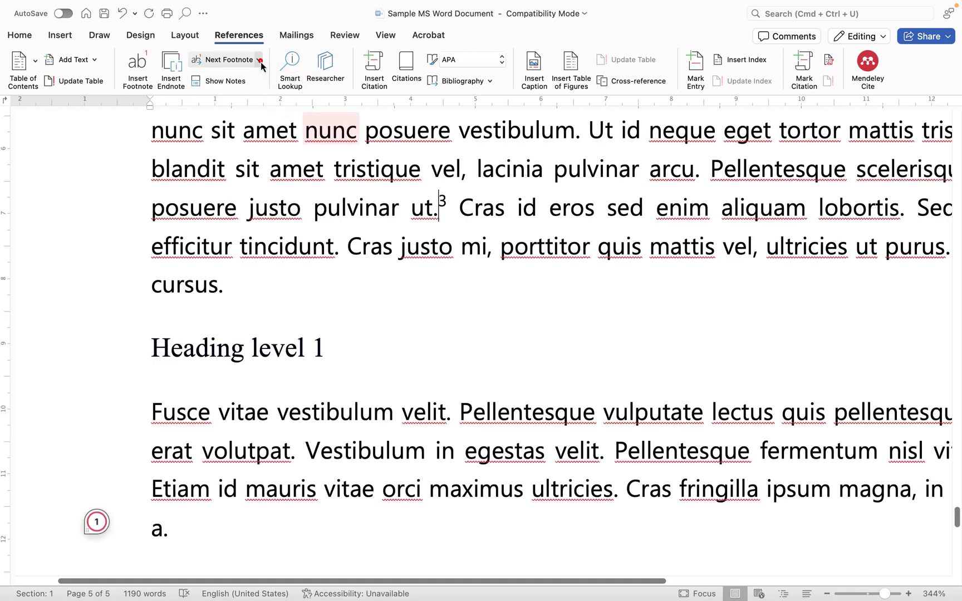
pyautogui.click(259, 93)
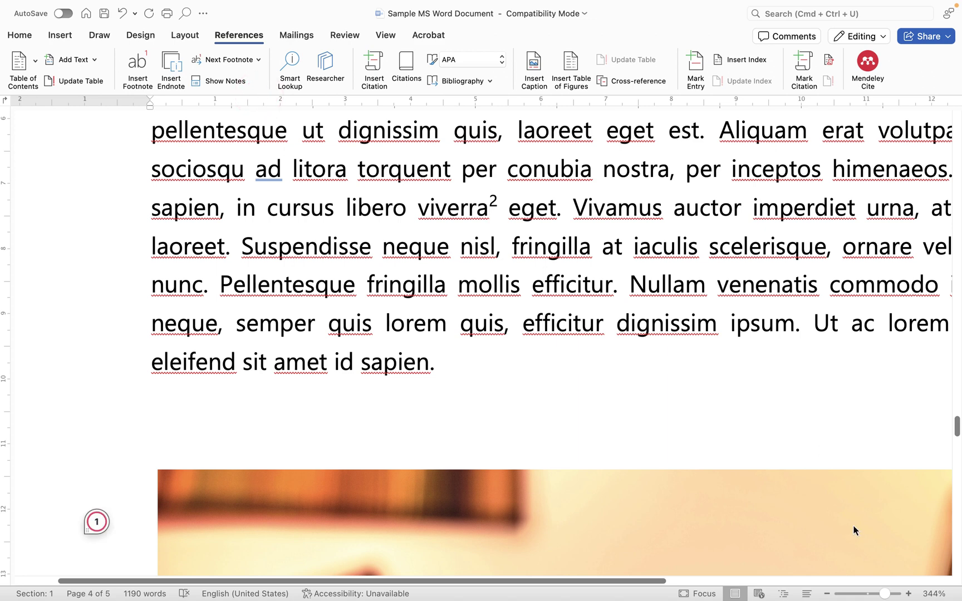
# Step: Zoom out and use Show Notes to reveal page 4's footnote area with note 2
pyautogui.moveTo(883, 593); pyautogui.dragTo(866, 595)
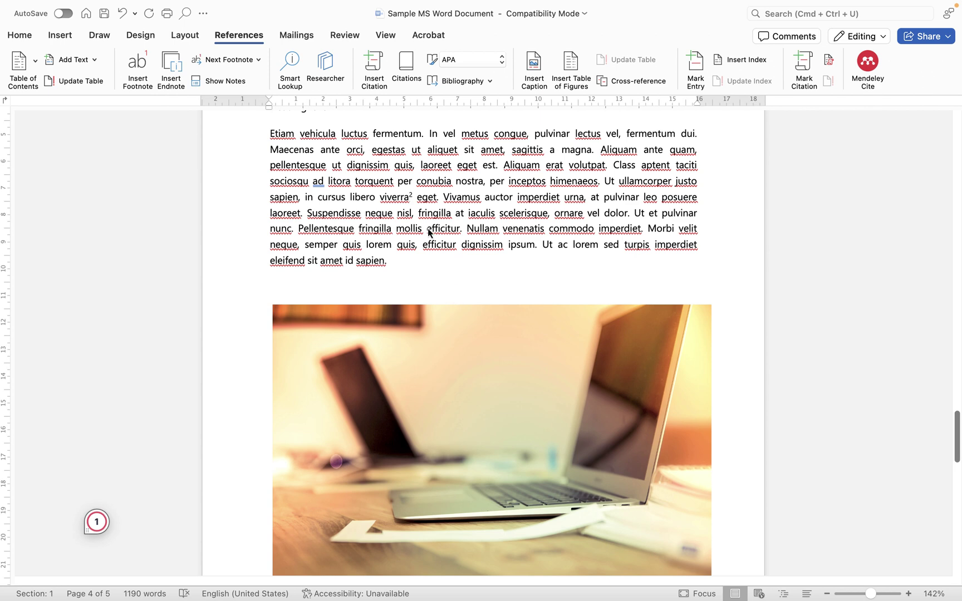
pyautogui.click(228, 82)
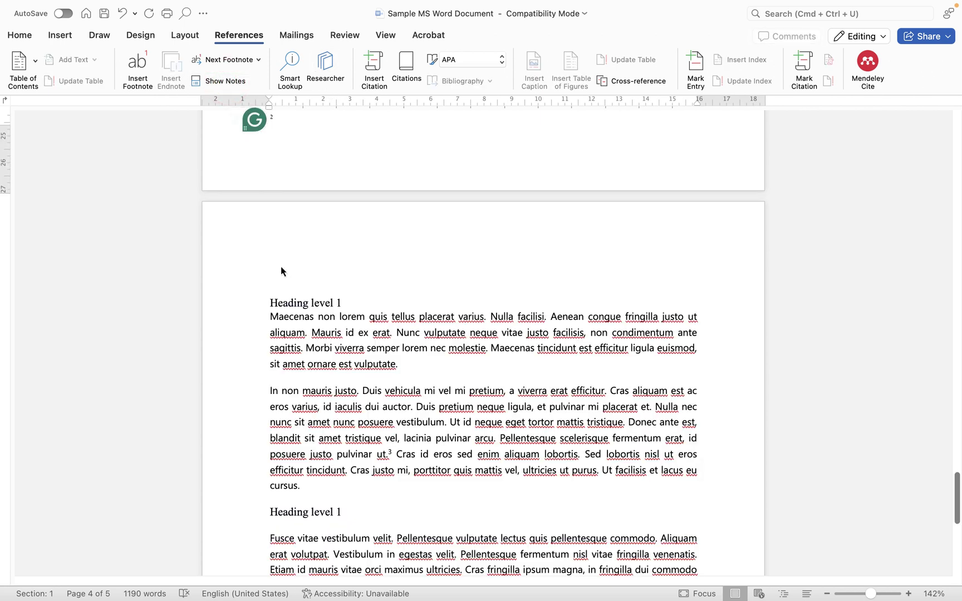
pyautogui.scroll(1, 327, 151)
pyautogui.scroll(3, 328, 160)
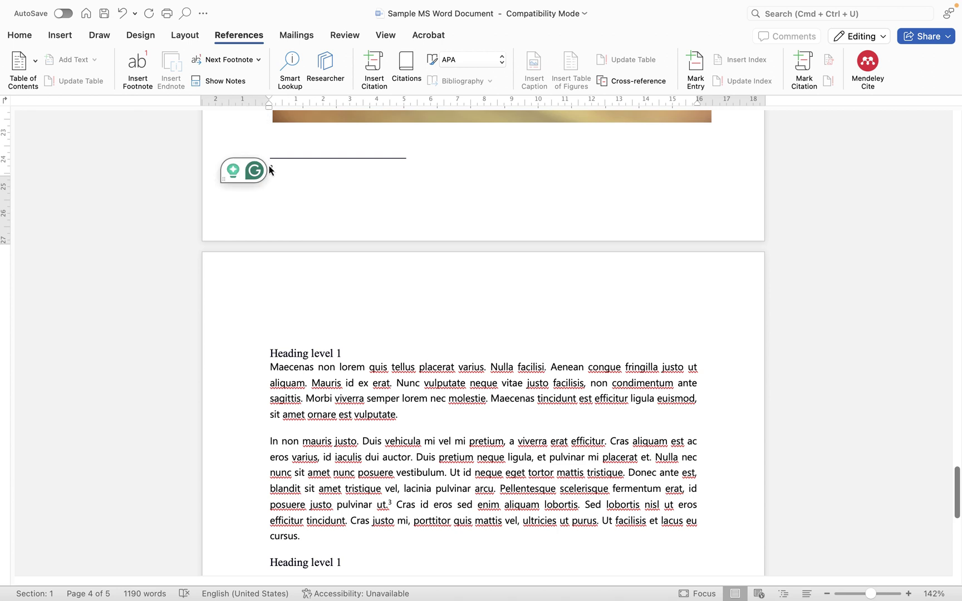